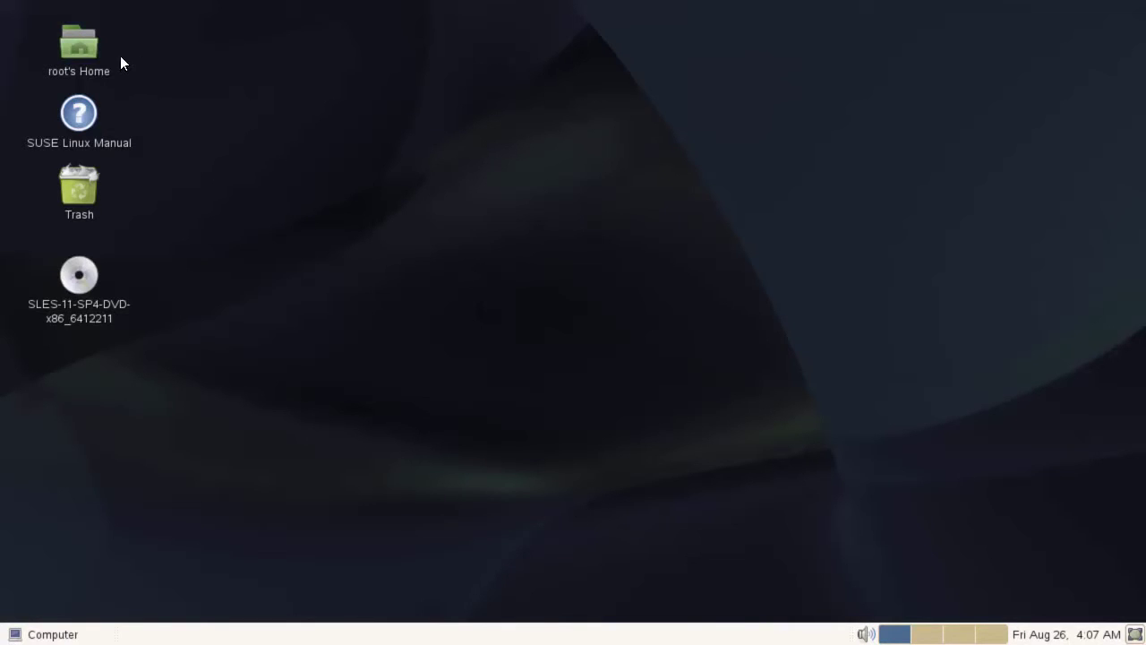
# Browse from File System to /home/SBO_92_ON_HANA/Packages.Linux/ServerComponents
pyautogui.doubleClick(86, 46)
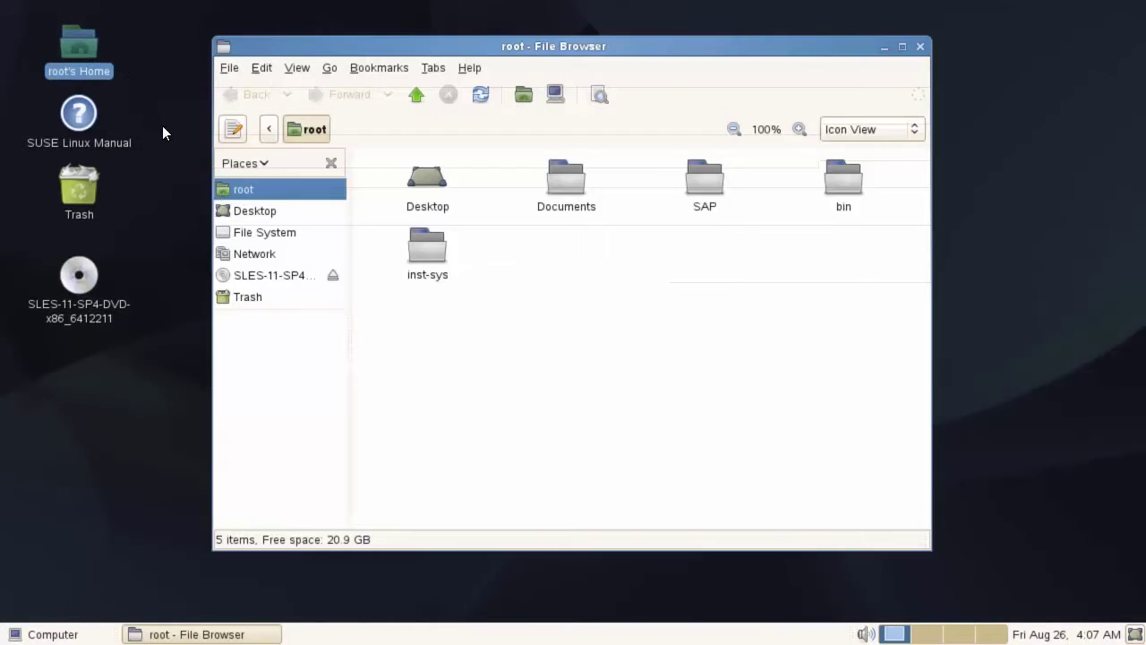
pyautogui.click(274, 233)
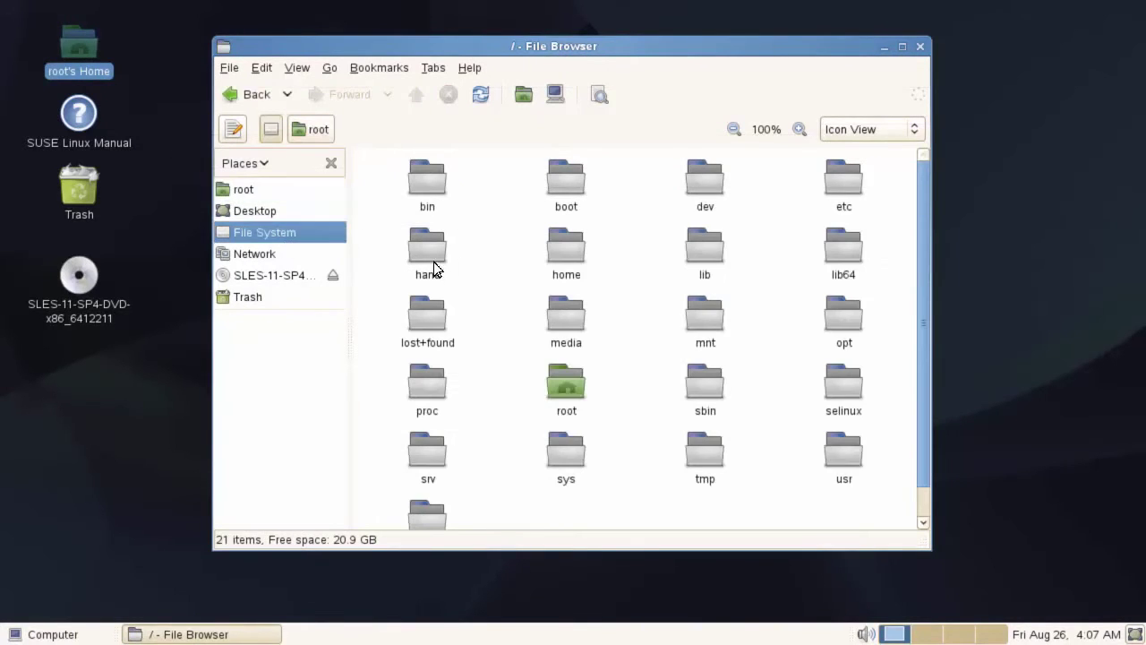
pyautogui.doubleClick(561, 255)
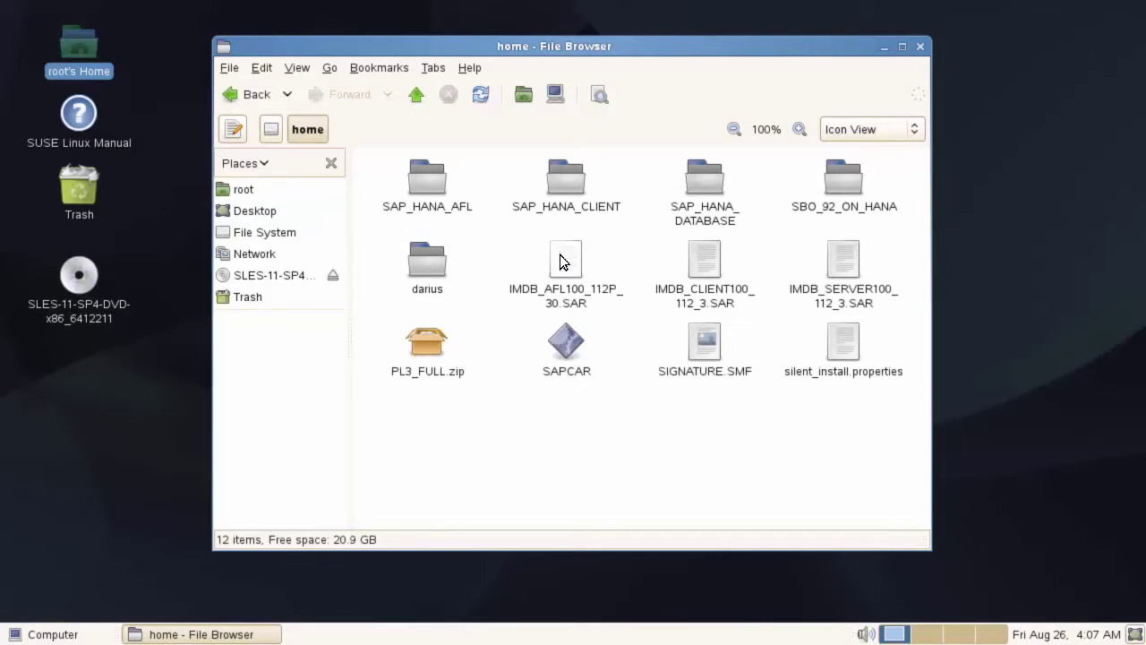
pyautogui.doubleClick(844, 182)
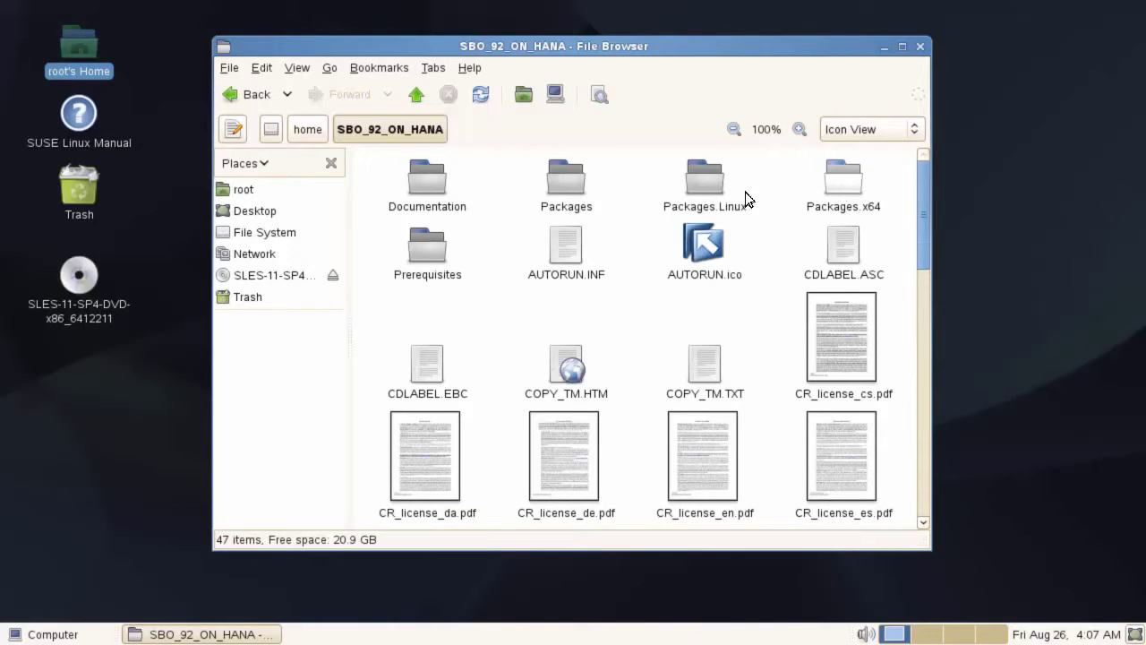
pyautogui.doubleClick(704, 184)
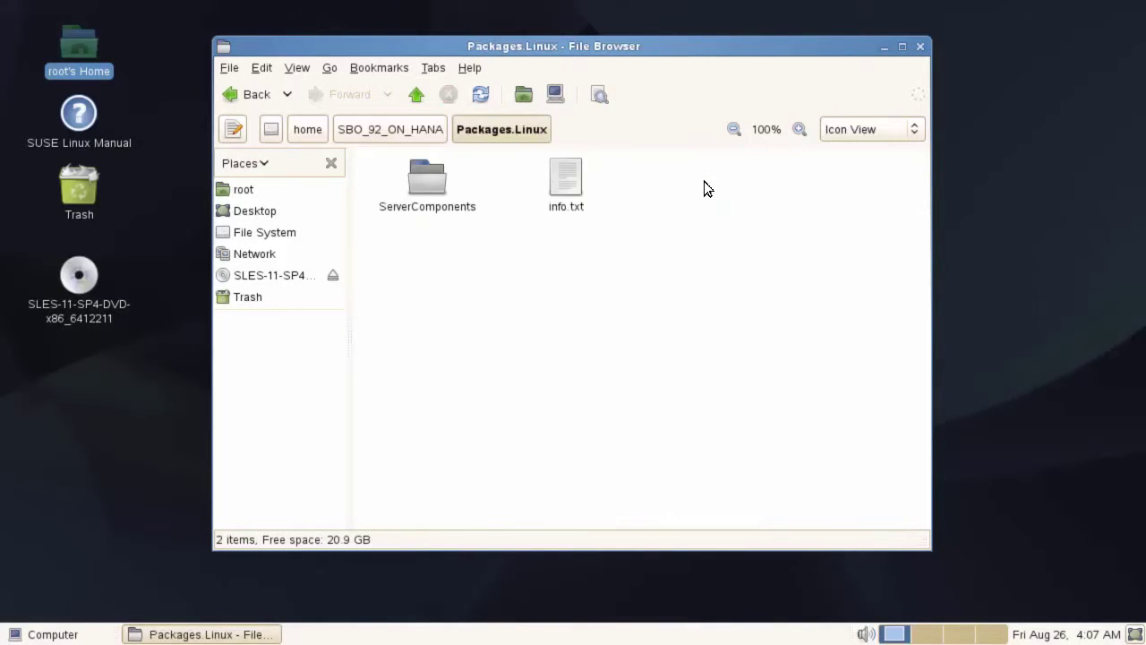
pyautogui.doubleClick(428, 190)
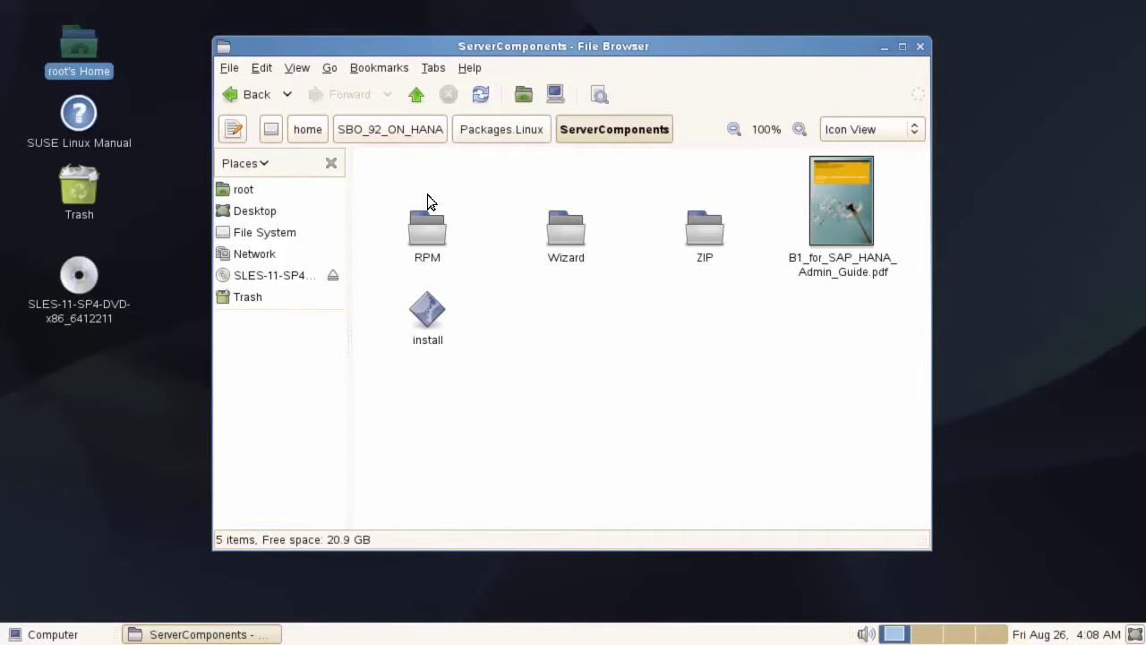
# Launch the install program and keep the default /usr/sap/SAPBusinessOne installation folder
pyautogui.doubleClick(428, 311)
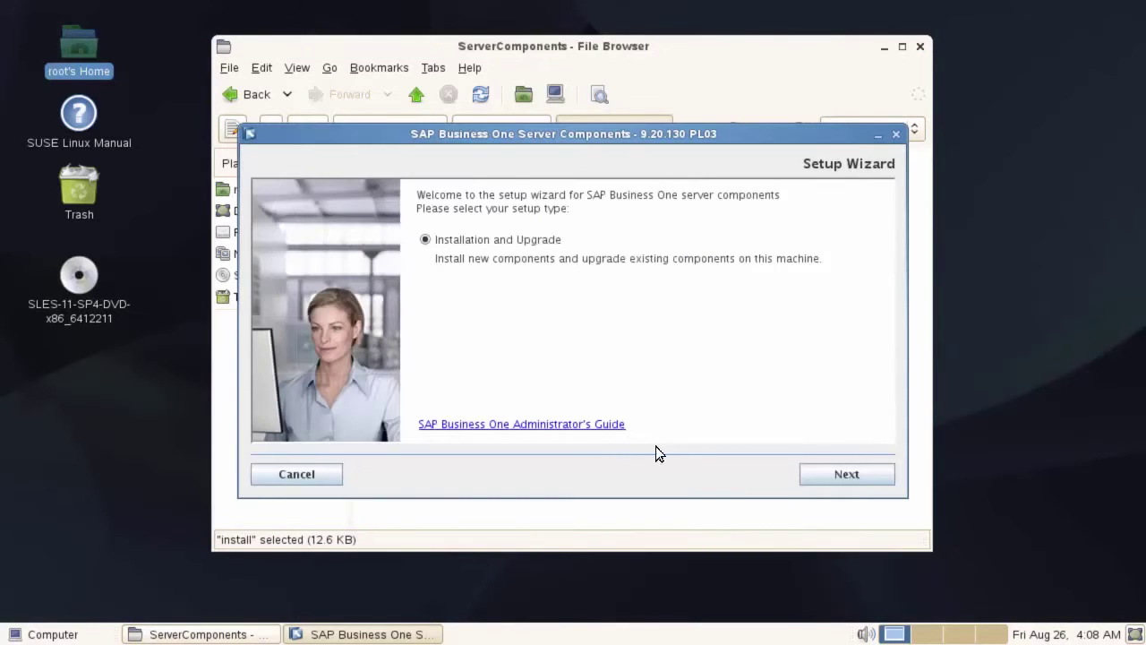
pyautogui.click(854, 475)
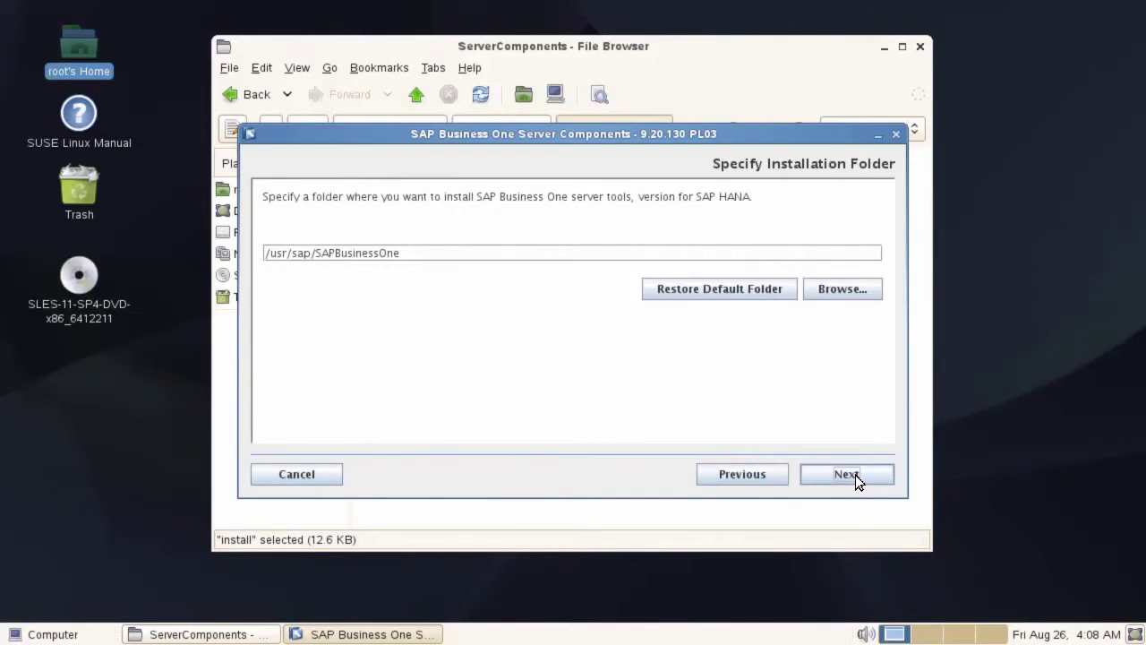
pyautogui.click(855, 475)
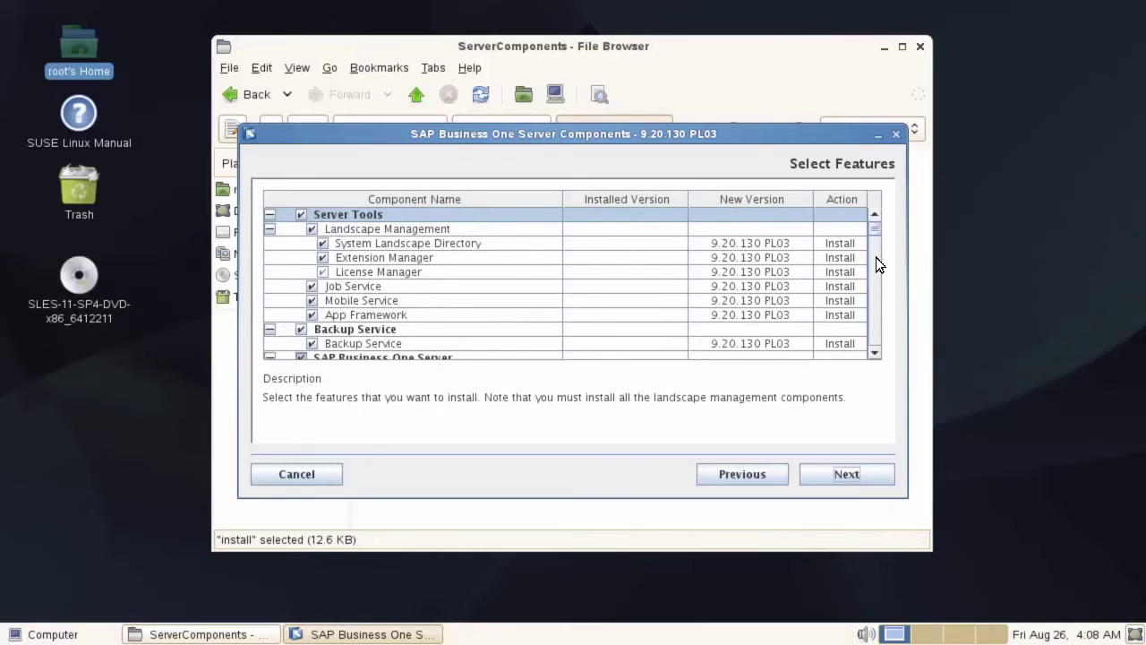
# Select the United Kingdom demo database and deselect United States and Microsoft Outlook Integration Server
pyautogui.moveTo(876, 257); pyautogui.dragTo(877, 285)
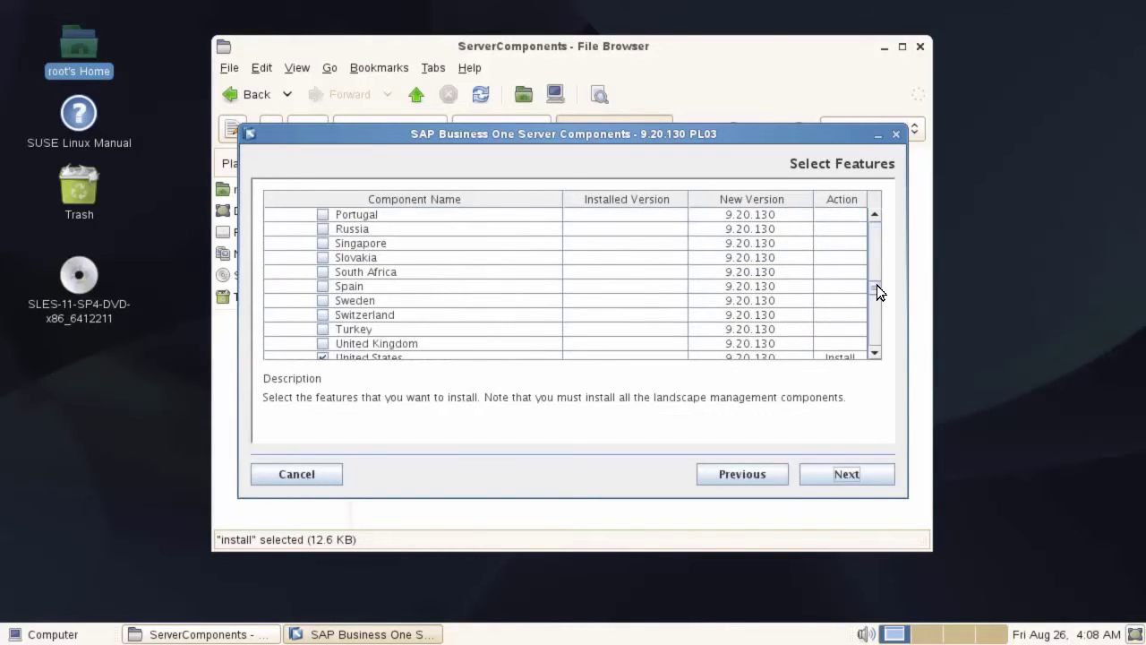
pyautogui.click(323, 343)
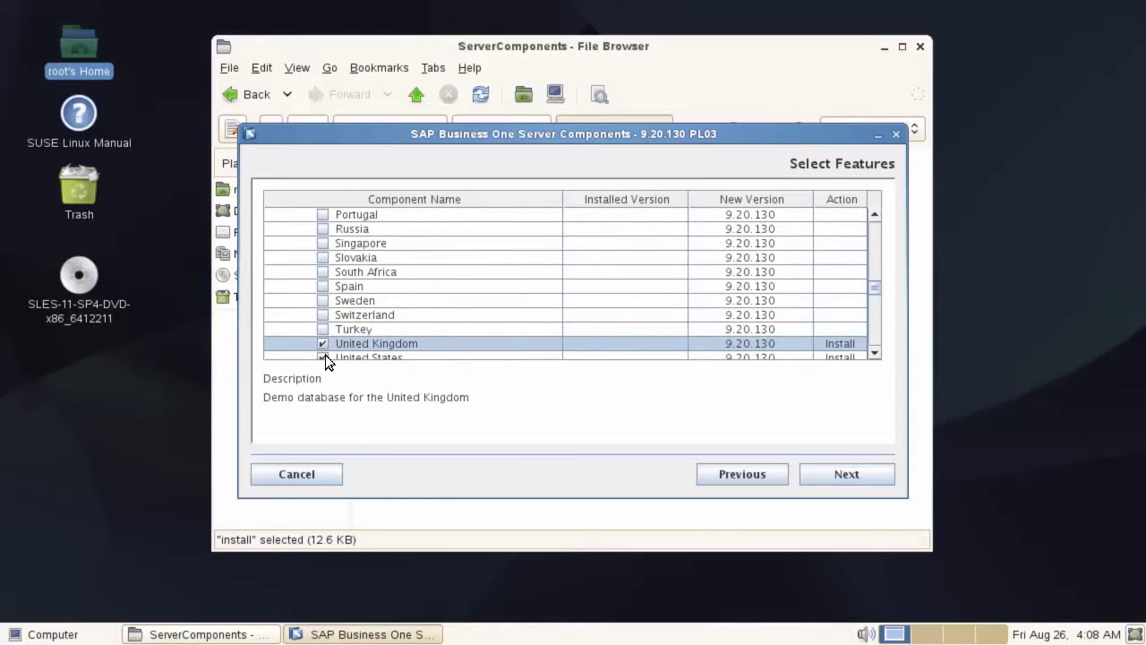
pyautogui.click(324, 356)
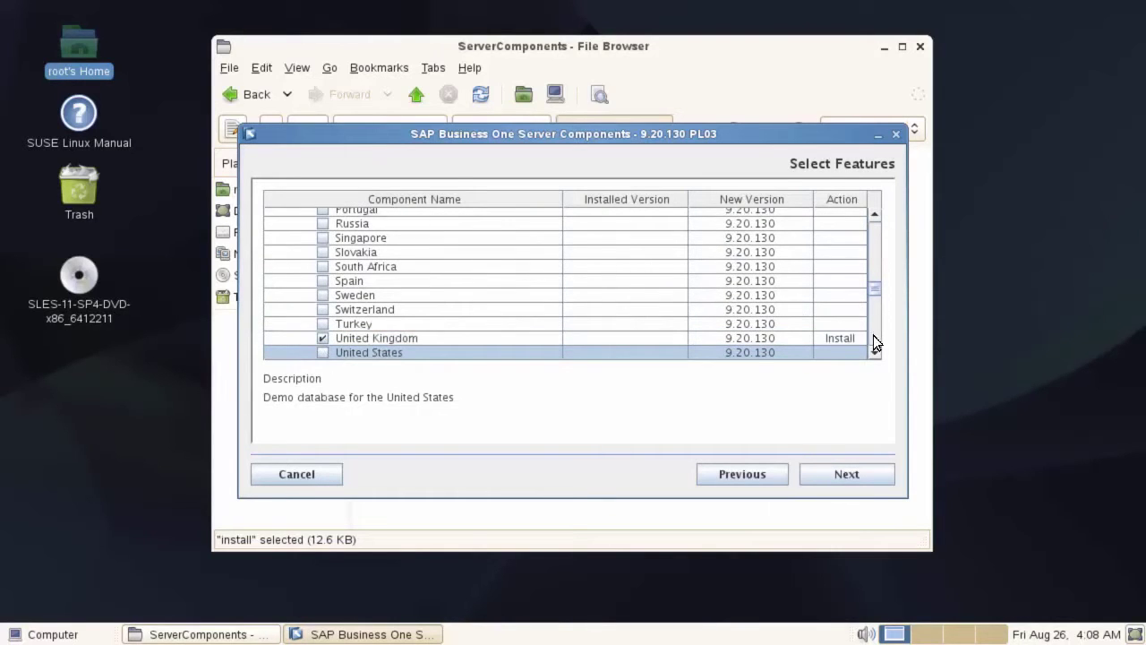
pyautogui.scroll(-10, 874, 340)
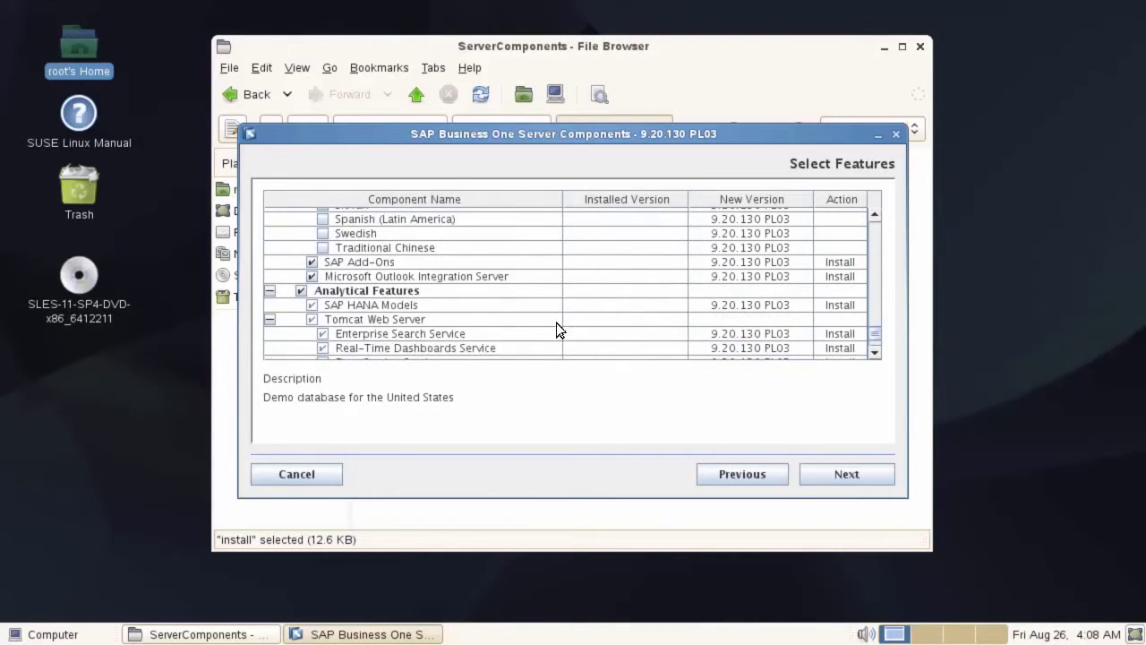
pyautogui.click(312, 277)
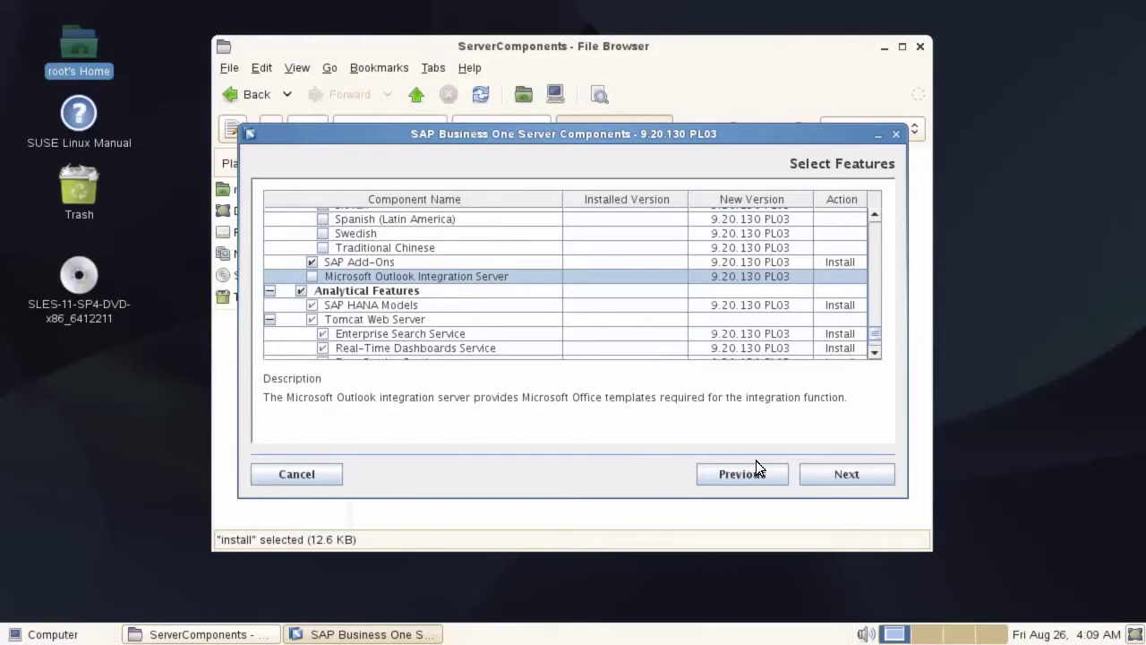
pyautogui.click(848, 473)
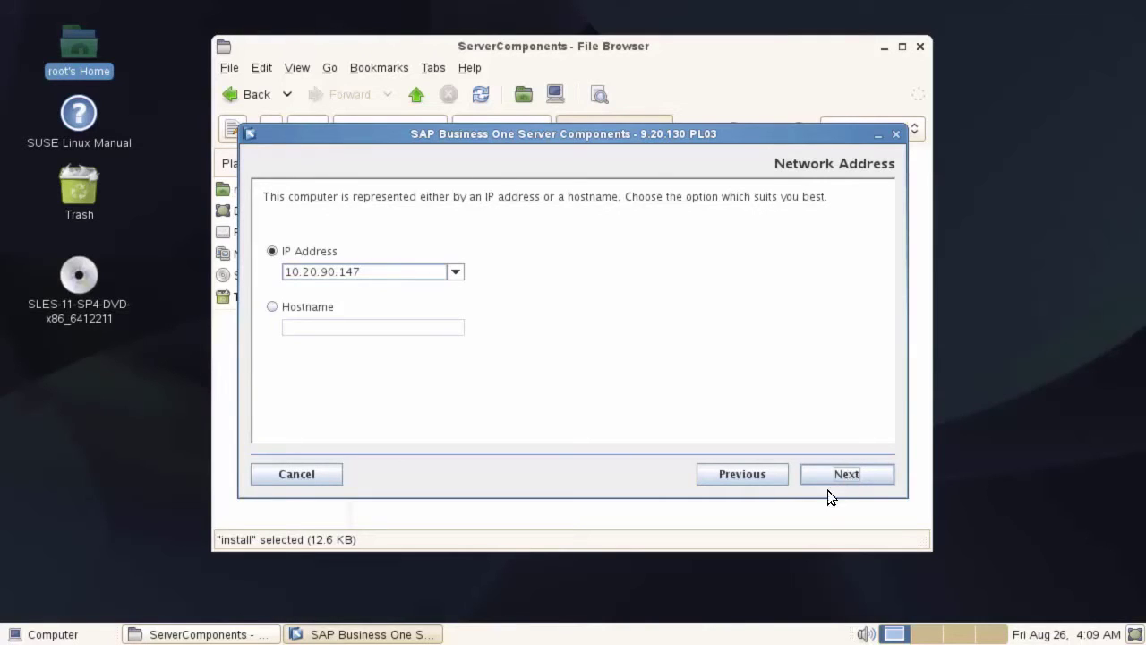
# Switch network identification to Hostname and enter hanab1
pyautogui.click(273, 308)
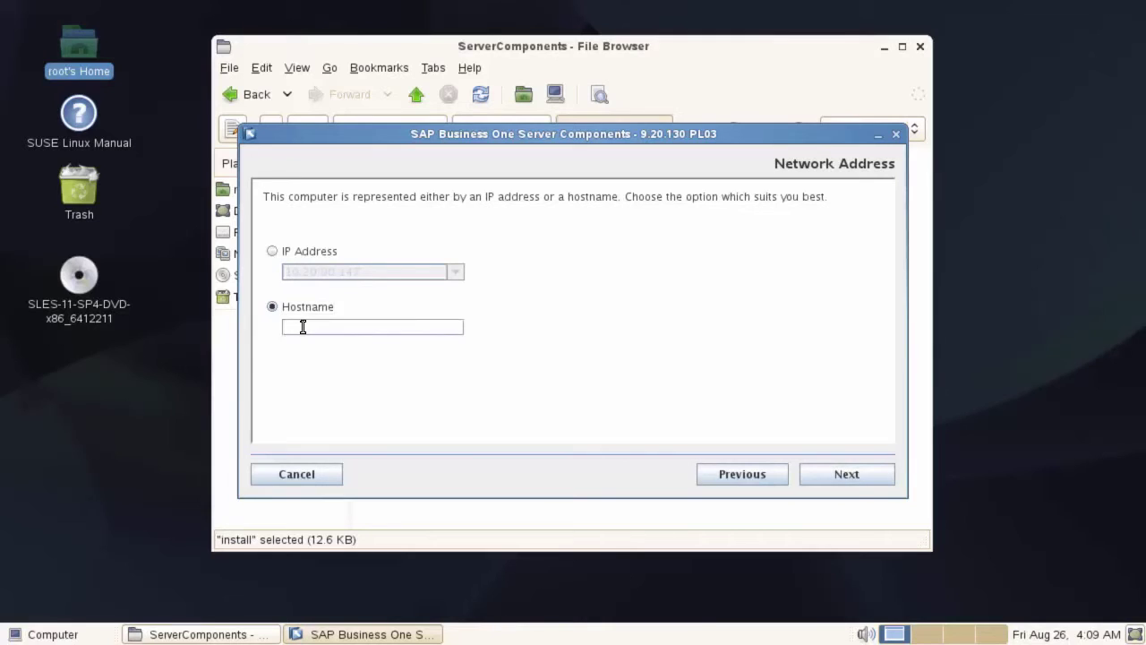
pyautogui.write('hanab1')
# Keep defaults for Samba, port 40000, certificate, SLD database, backup, restart and SSO pages
pyautogui.click(827, 475)
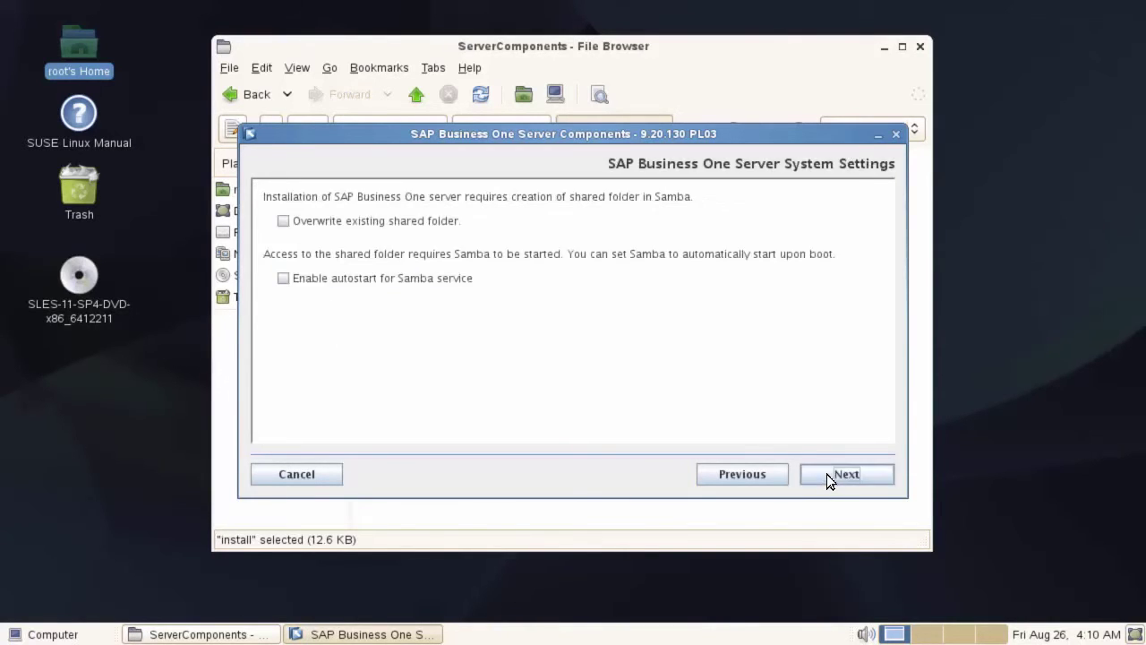
pyautogui.click(826, 474)
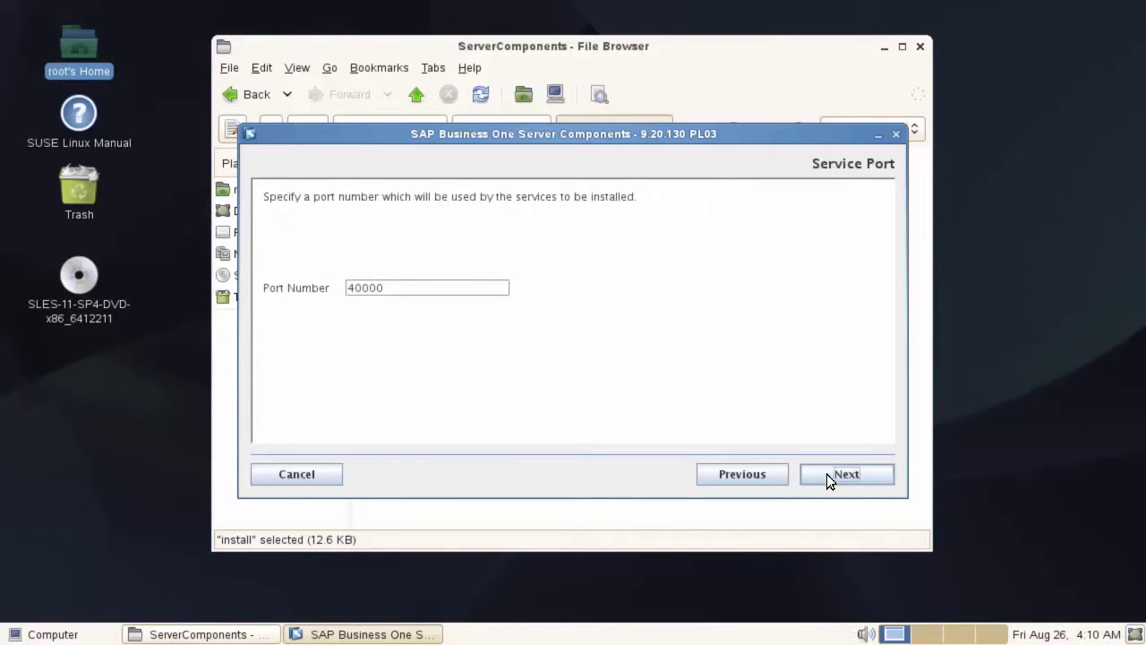
pyautogui.click(826, 474)
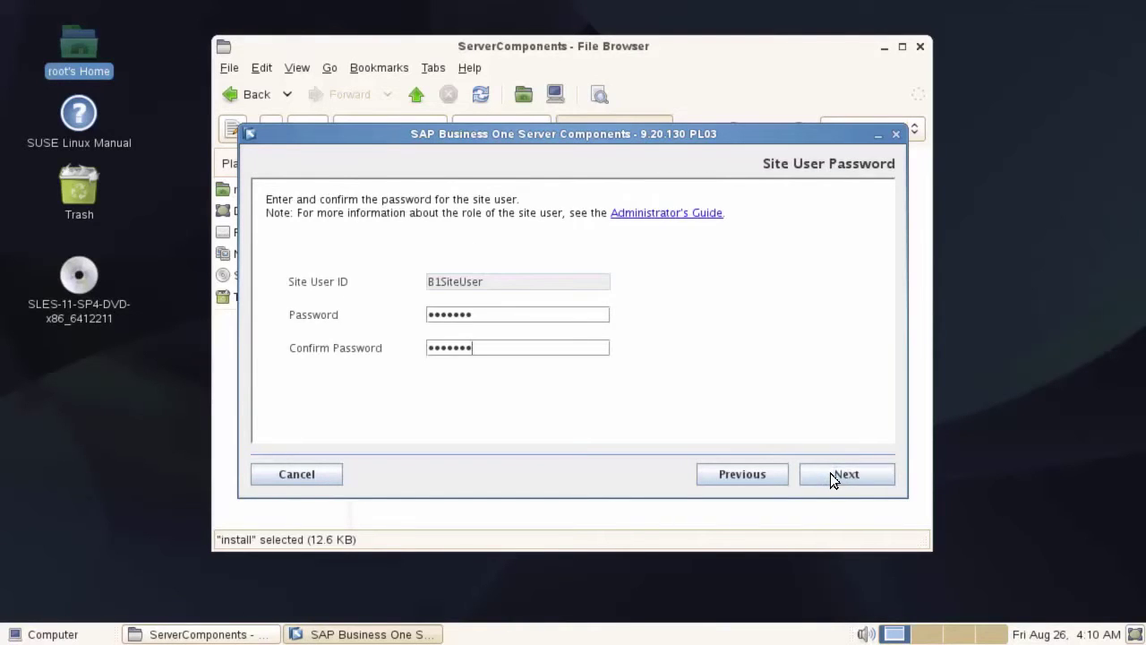
pyautogui.click(830, 473)
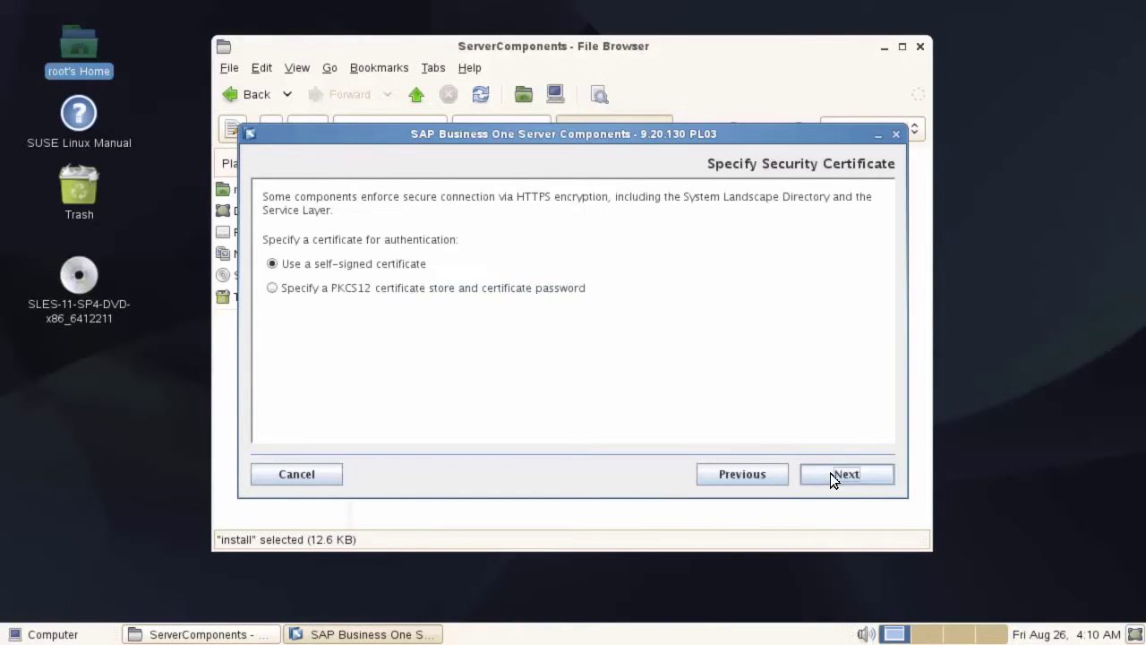
pyautogui.click(830, 472)
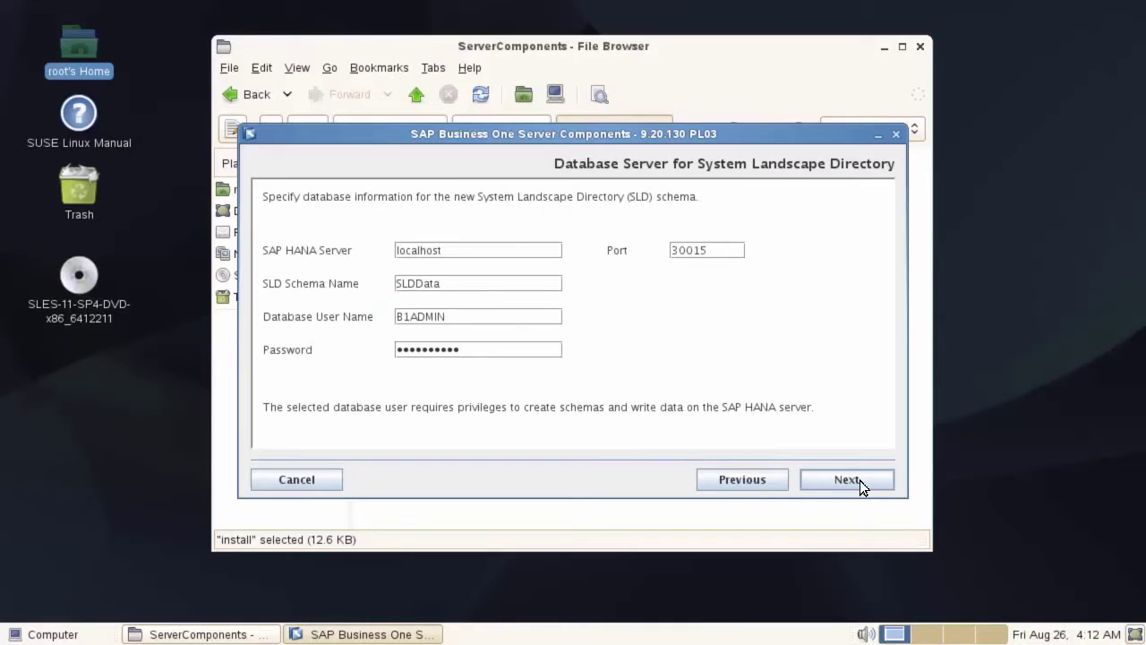
pyautogui.click(859, 479)
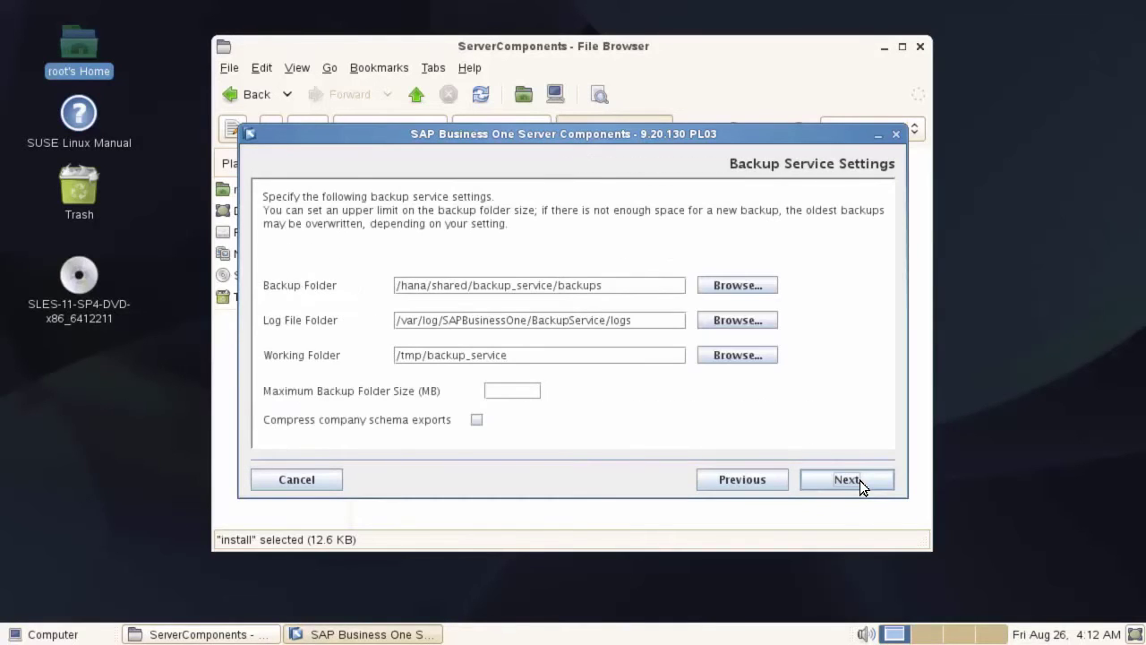
pyautogui.click(860, 480)
pyautogui.click(859, 479)
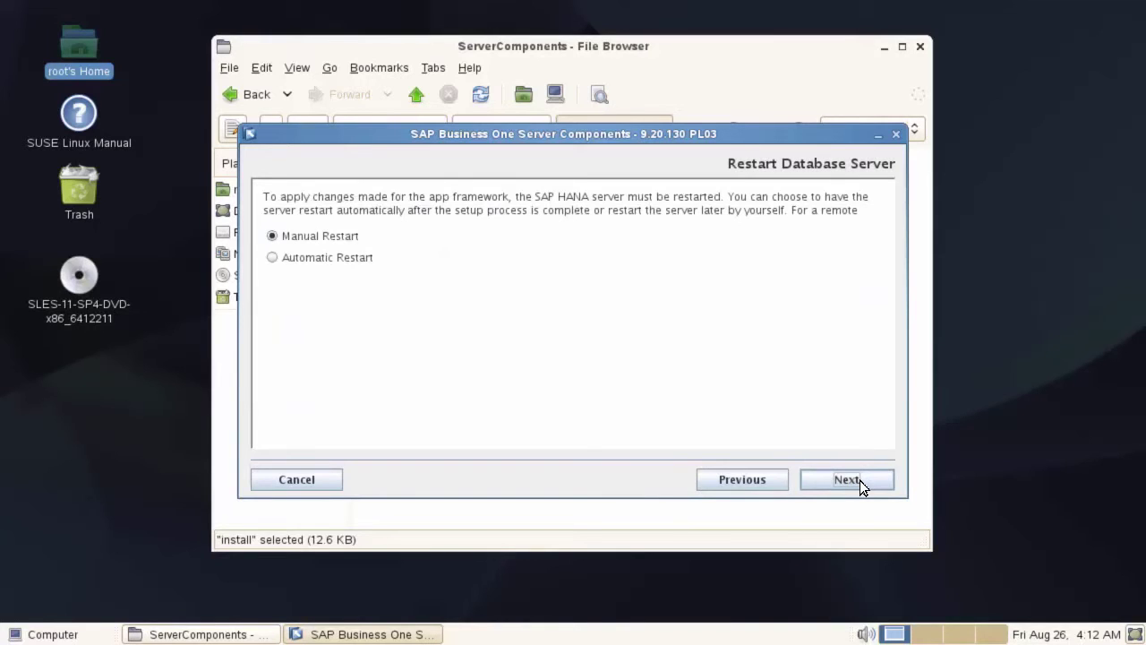
pyautogui.click(860, 480)
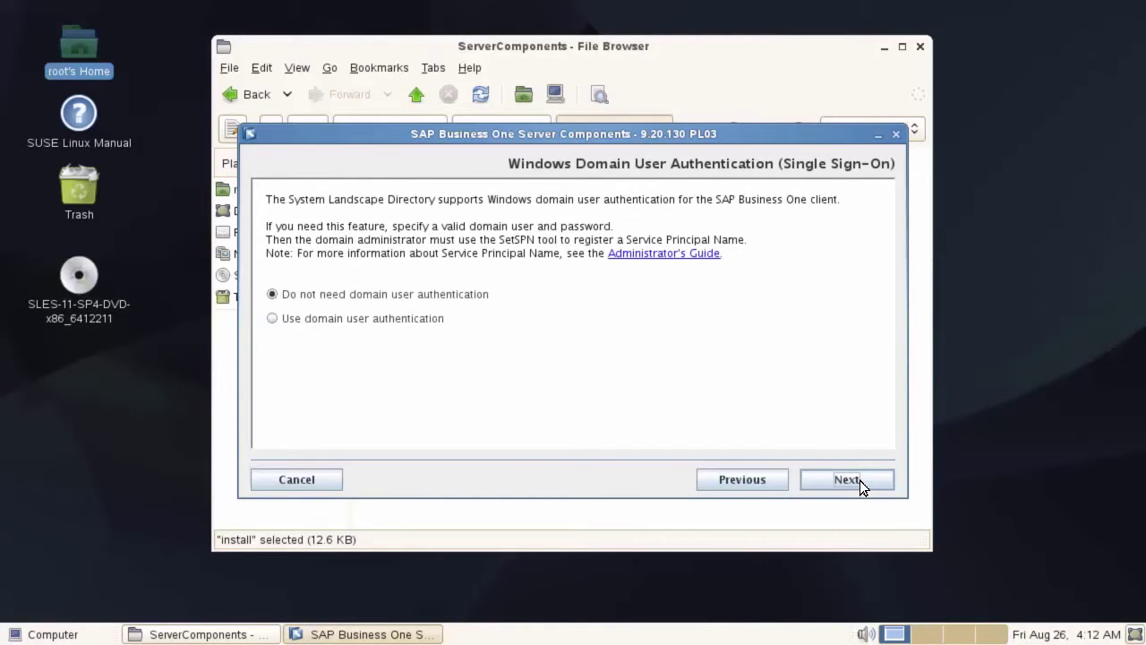
pyautogui.click(860, 480)
pyautogui.click(860, 480)
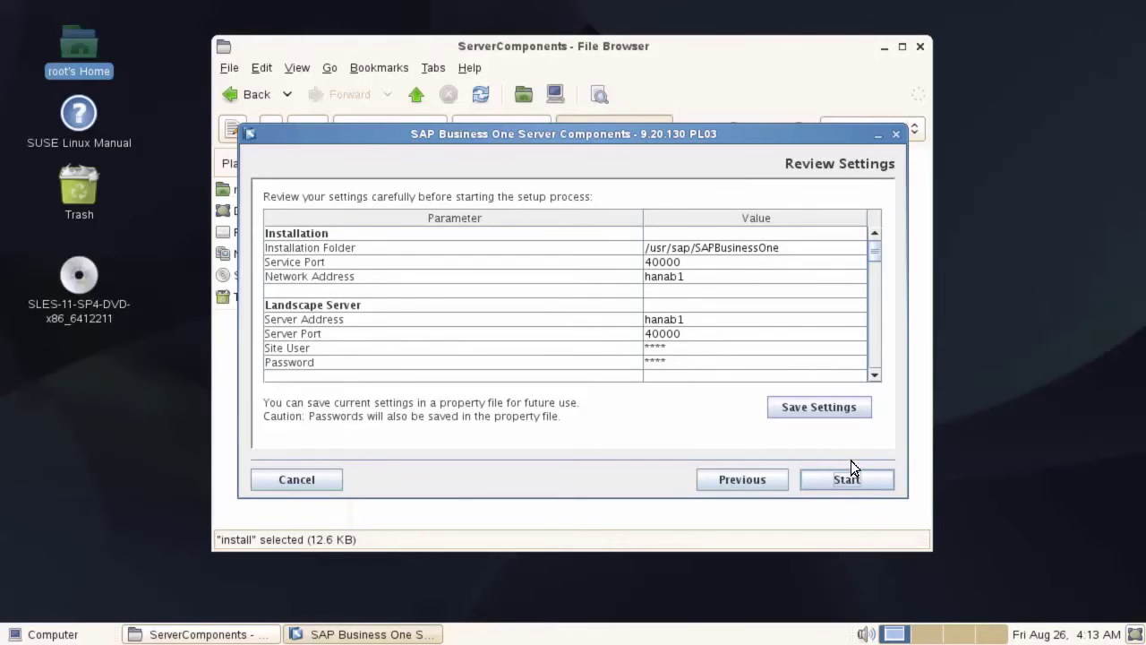
# Save the wizard settings as silent_install.properties in the /home folder
pyautogui.click(833, 409)
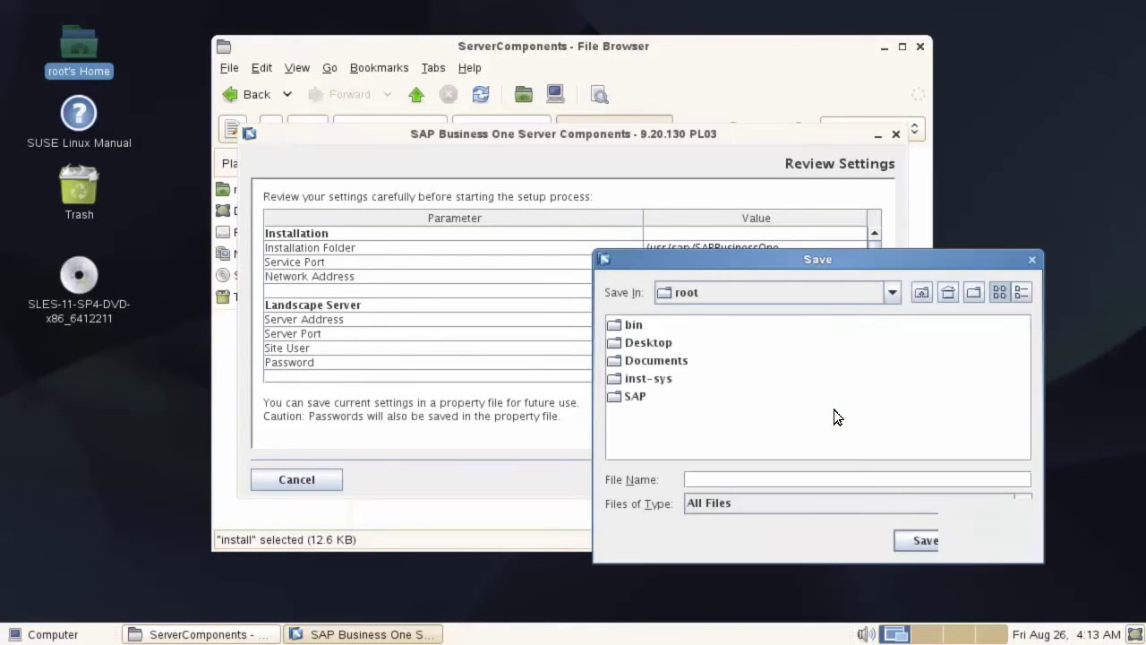
pyautogui.click(889, 296)
pyautogui.click(820, 315)
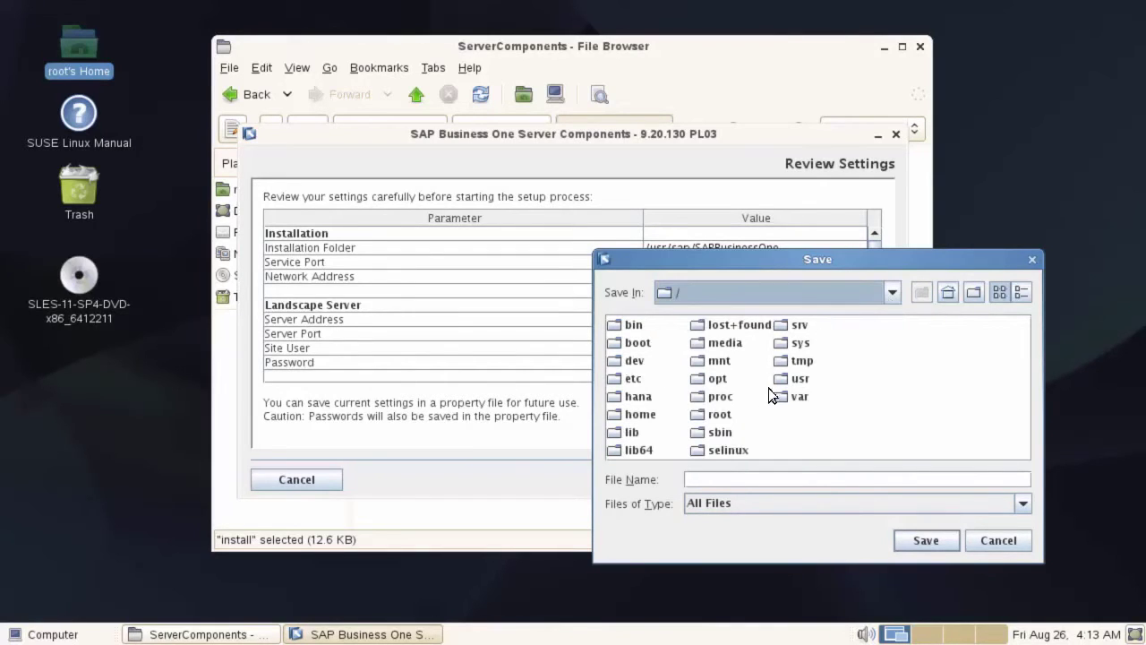
pyautogui.doubleClick(644, 413)
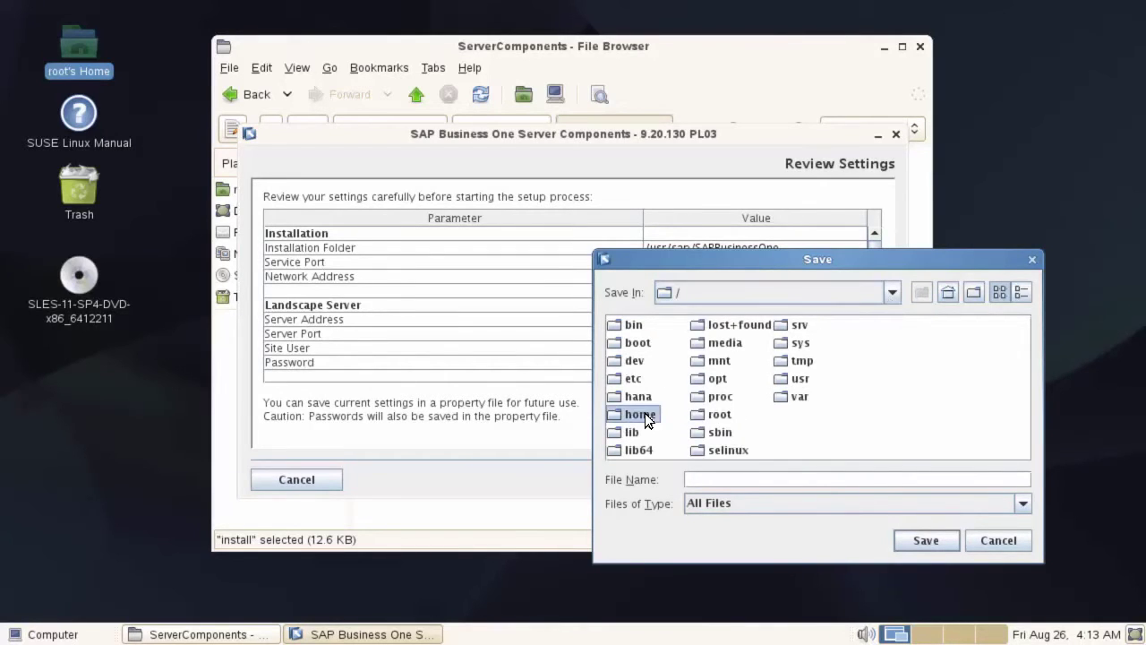
pyautogui.click(735, 480)
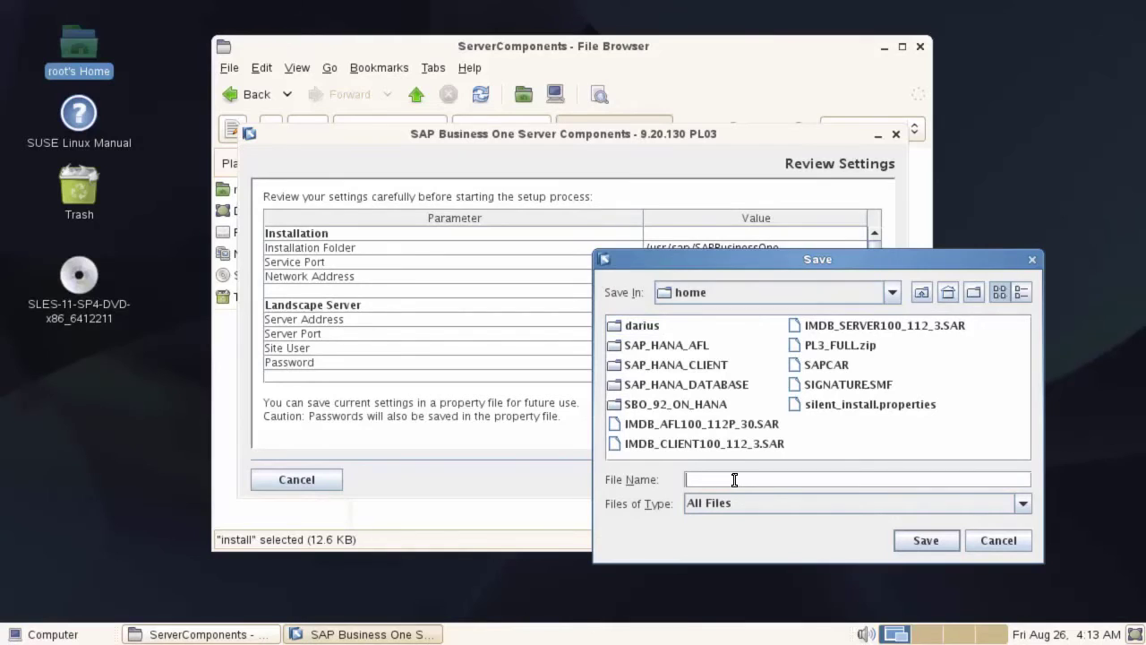
pyautogui.write('silent_install.properties')
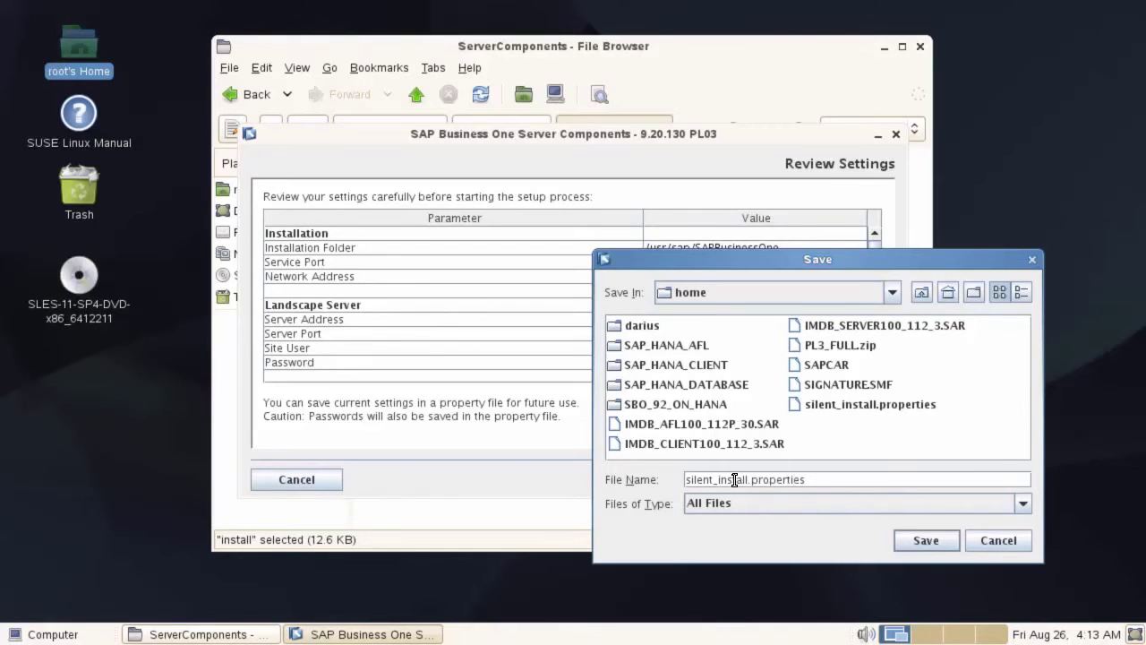
pyautogui.click(937, 545)
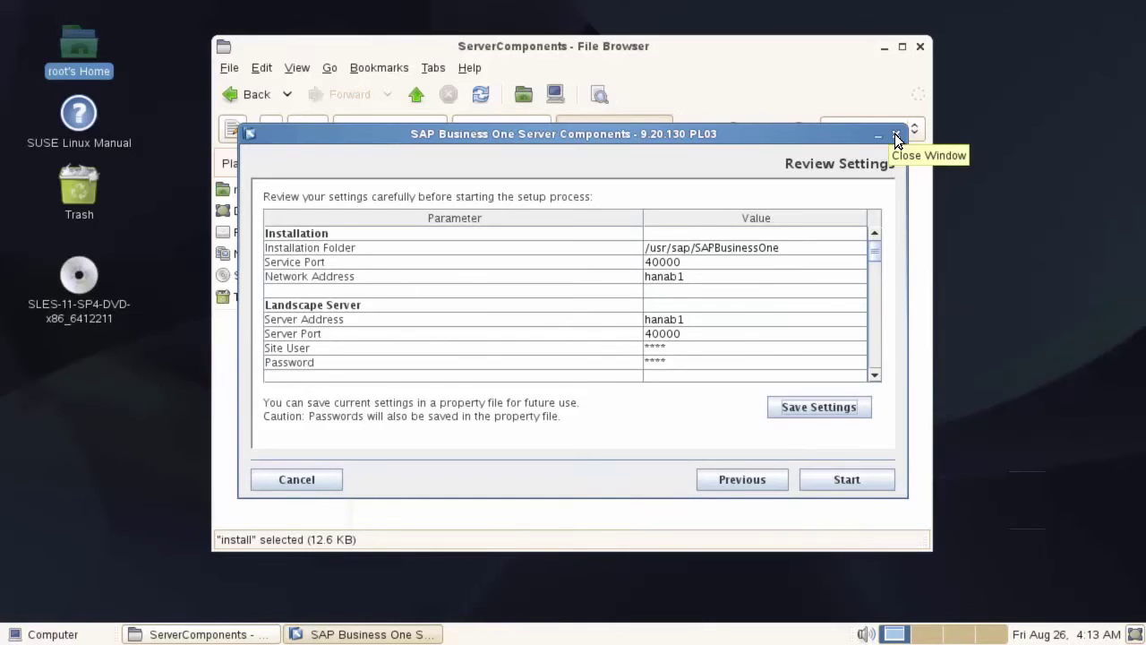
# Cancel the wizard, open B1_for_SAP_HANA_Admin_Guide.pdf and select its silent install command line
pyautogui.click(894, 134)
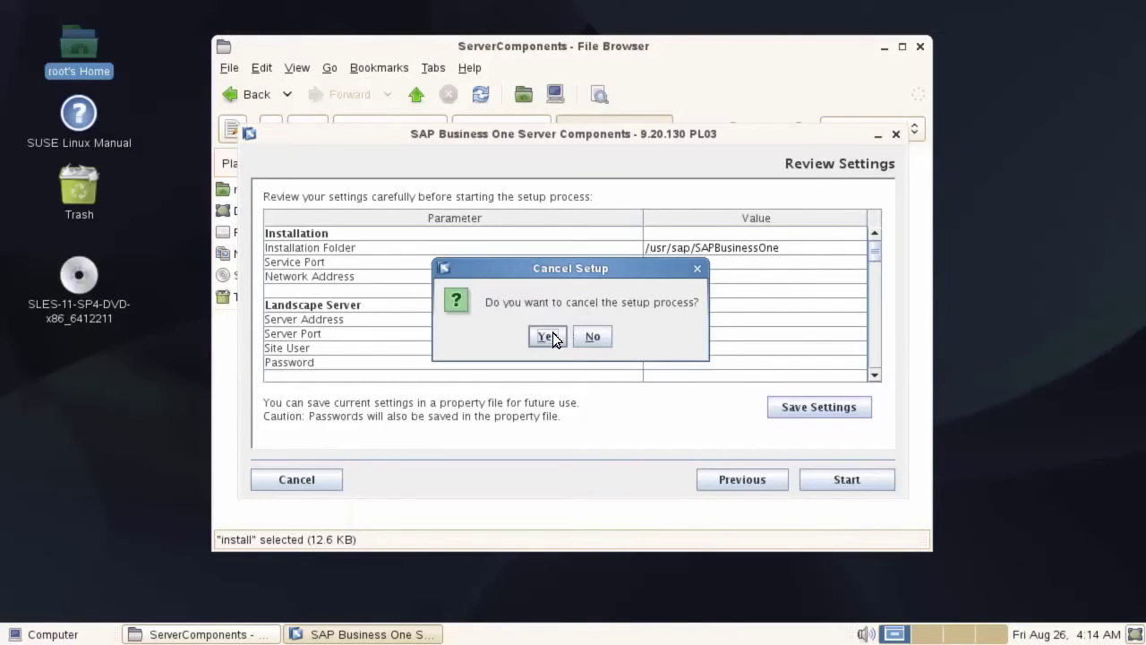
pyautogui.click(547, 337)
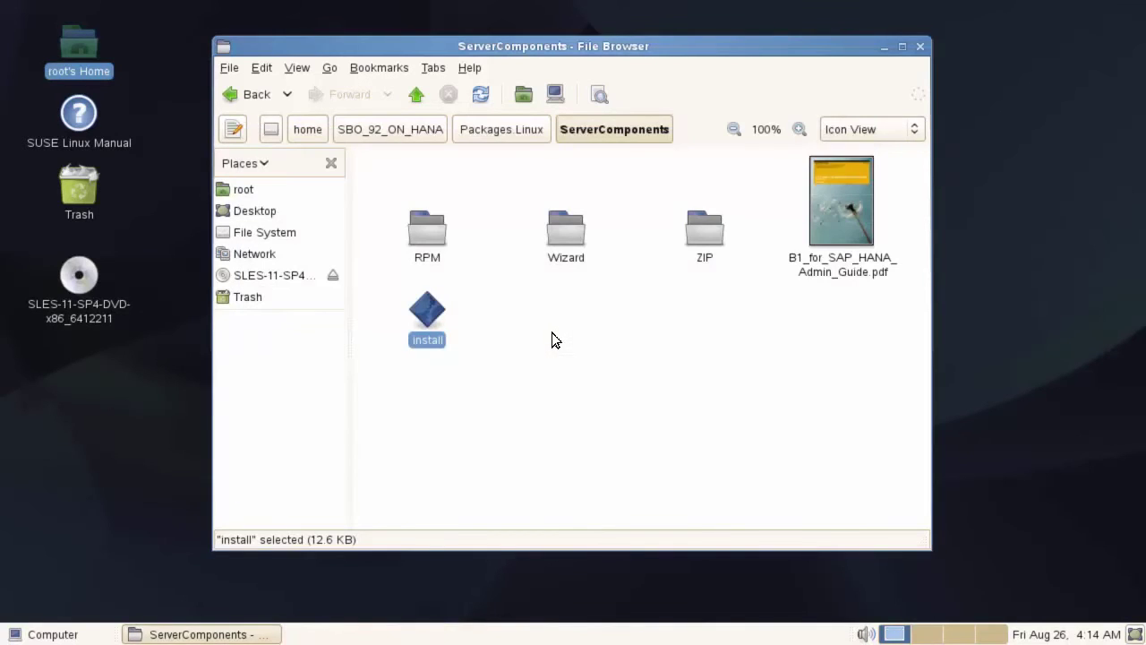
pyautogui.click(846, 216)
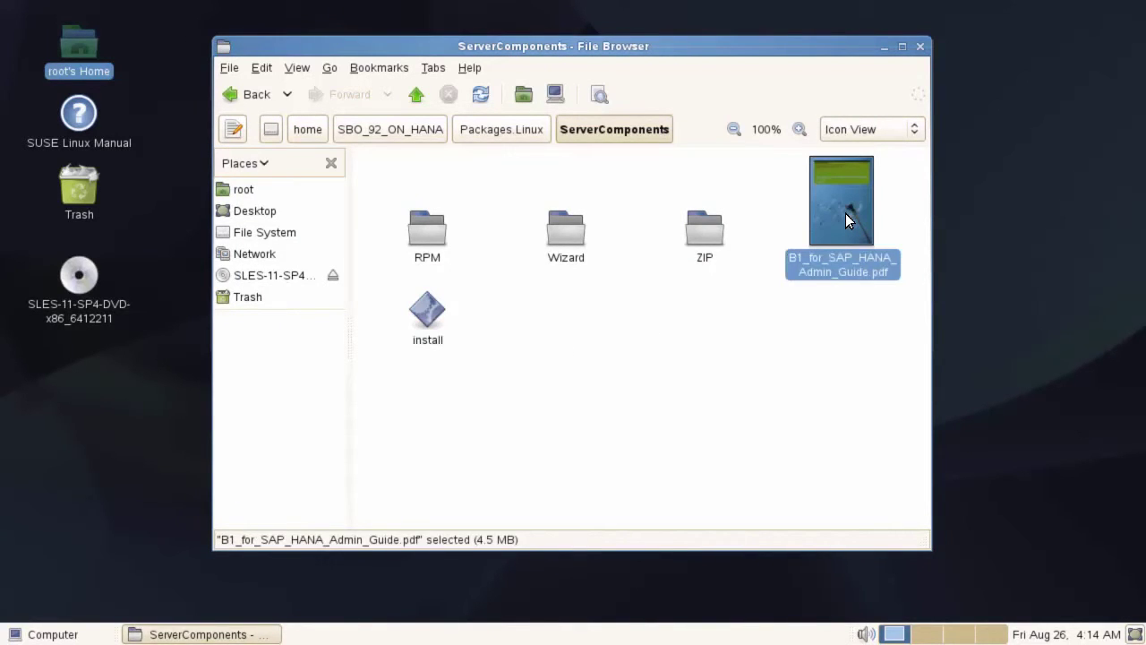
pyautogui.doubleClick(845, 219)
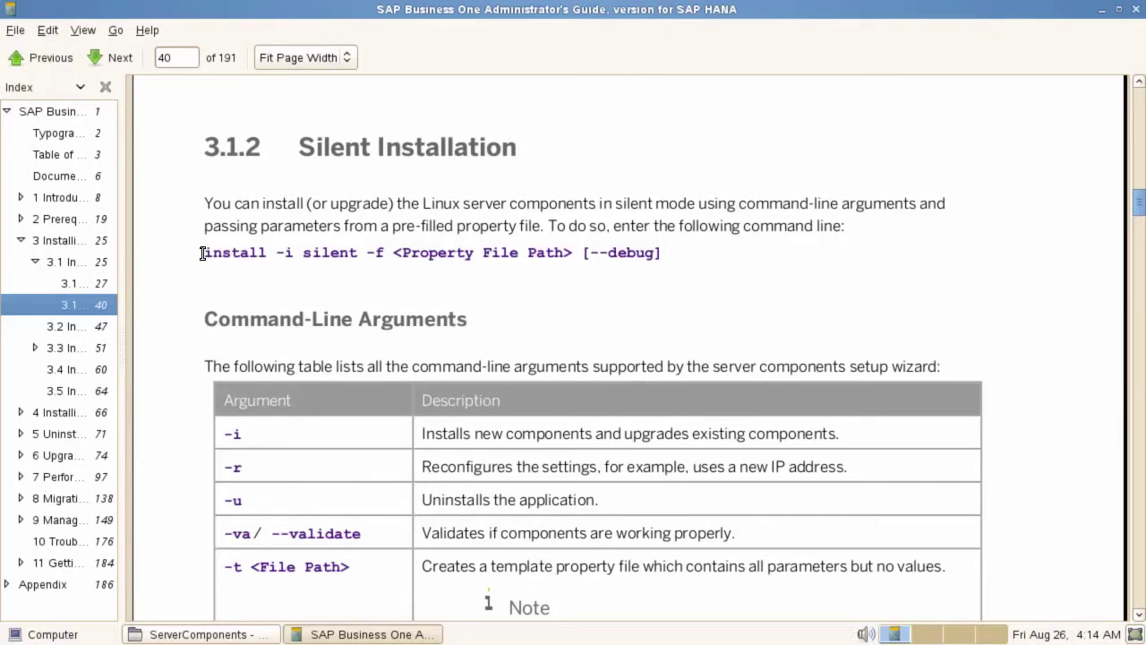
pyautogui.tripleClick(663, 252)
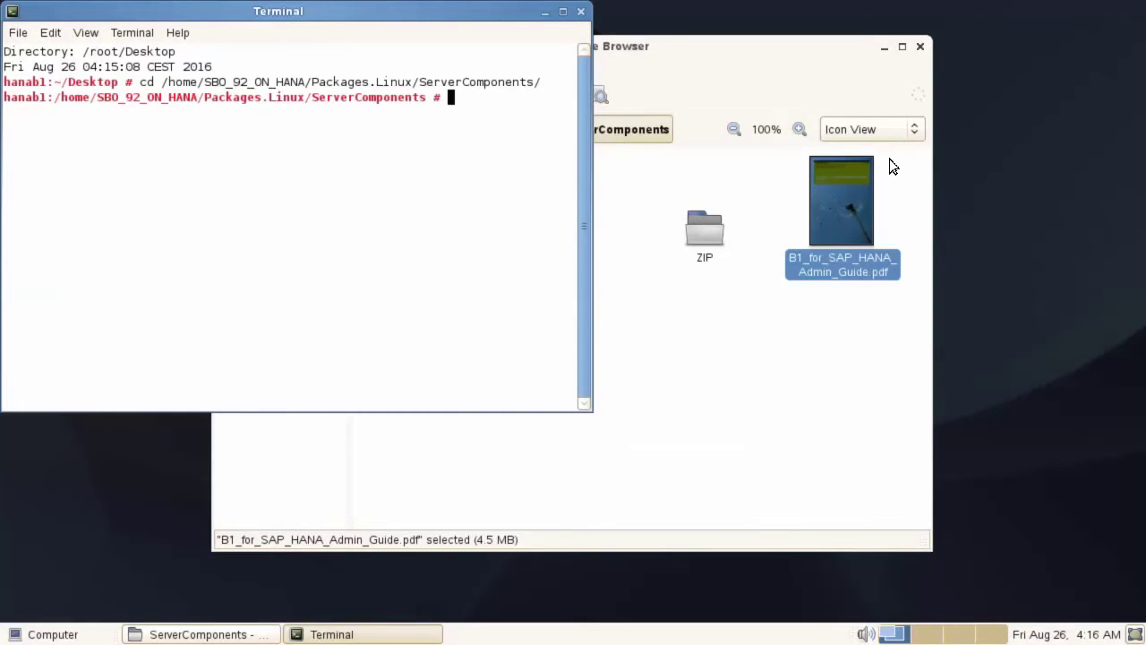
# Run ./install -i silent -f /home/silent_install.properties in the ServerComponents folder
pyautogui.write('./install')
pyautogui.write('-i silent -f /home')
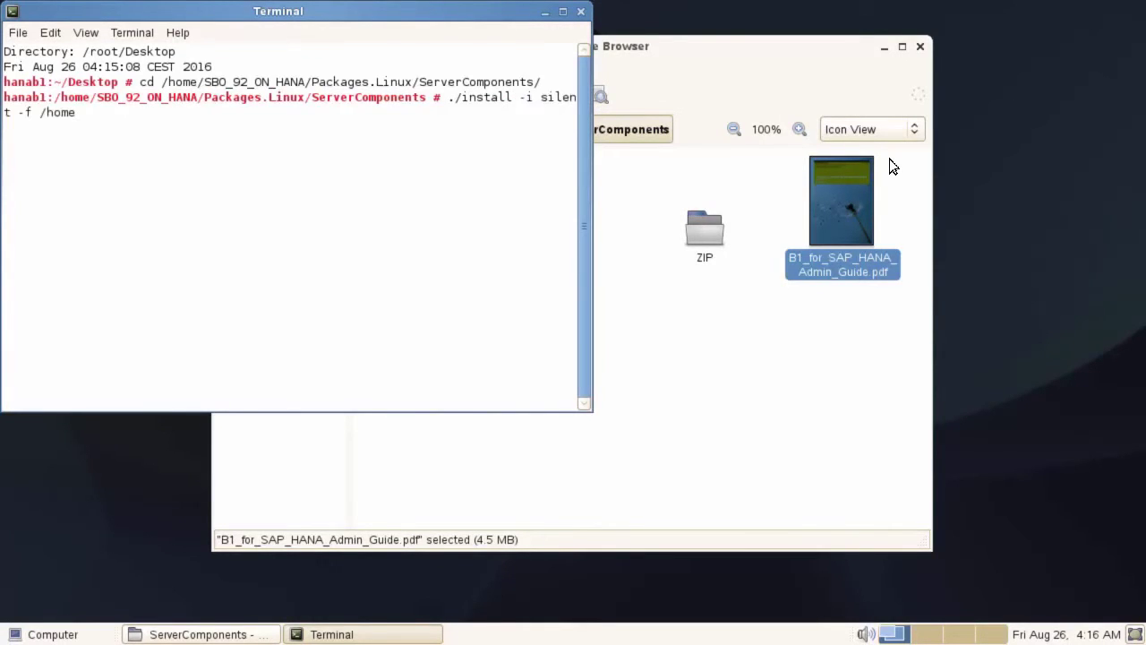
pyautogui.write('/silent')
pyautogui.press('Tab')
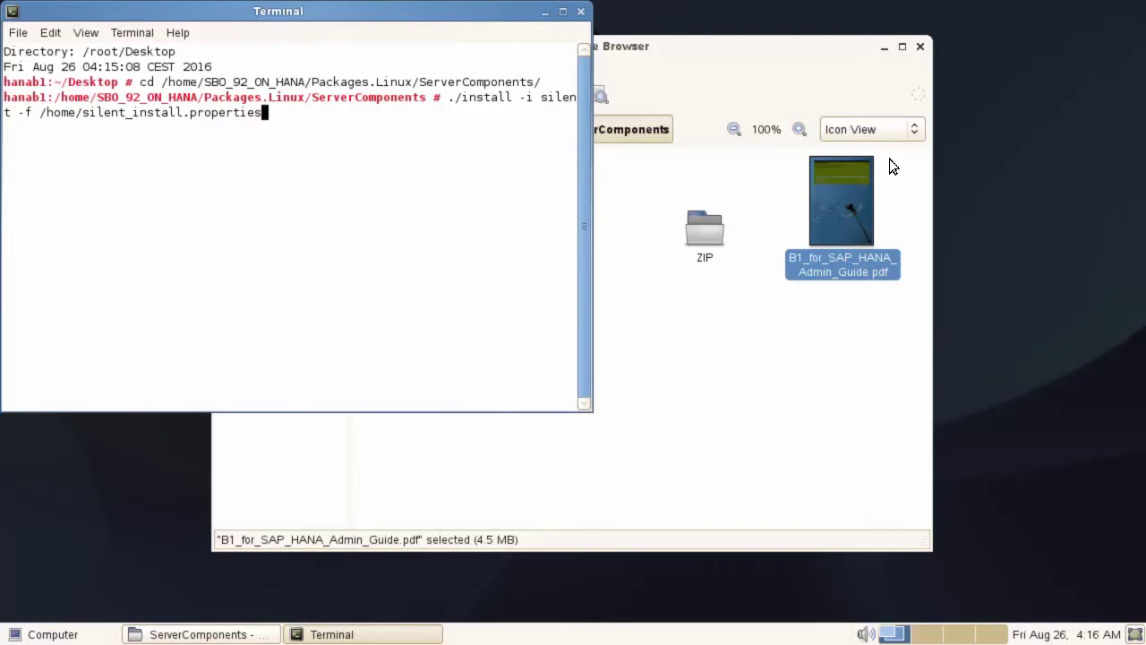
pyautogui.press('Return')
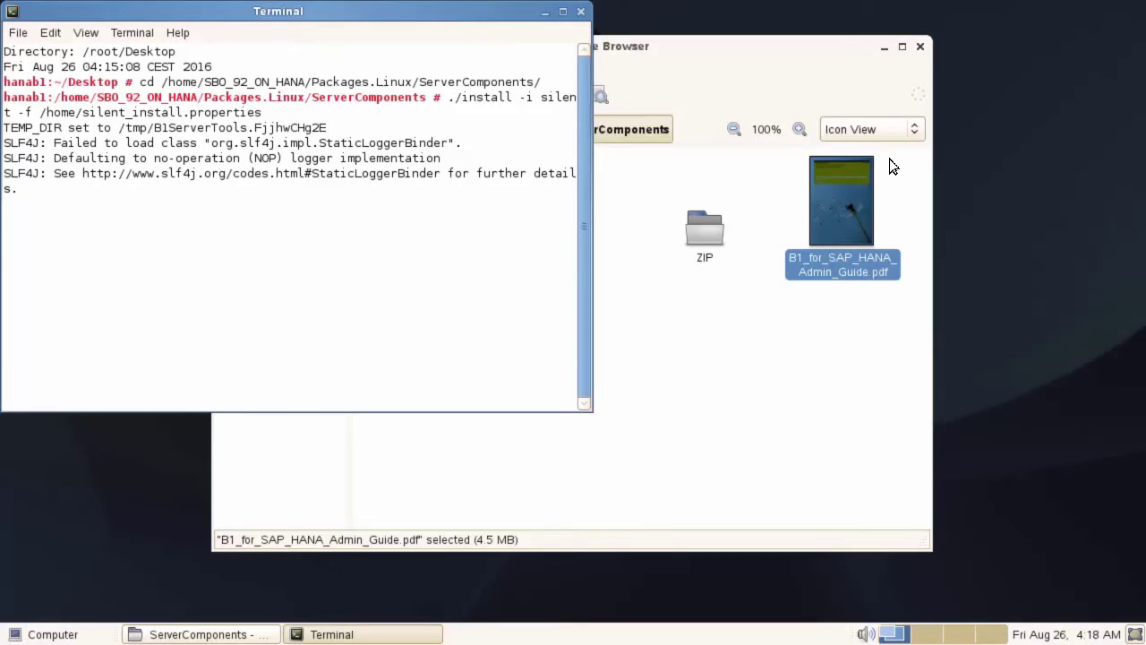
pyautogui.click(831, 310)
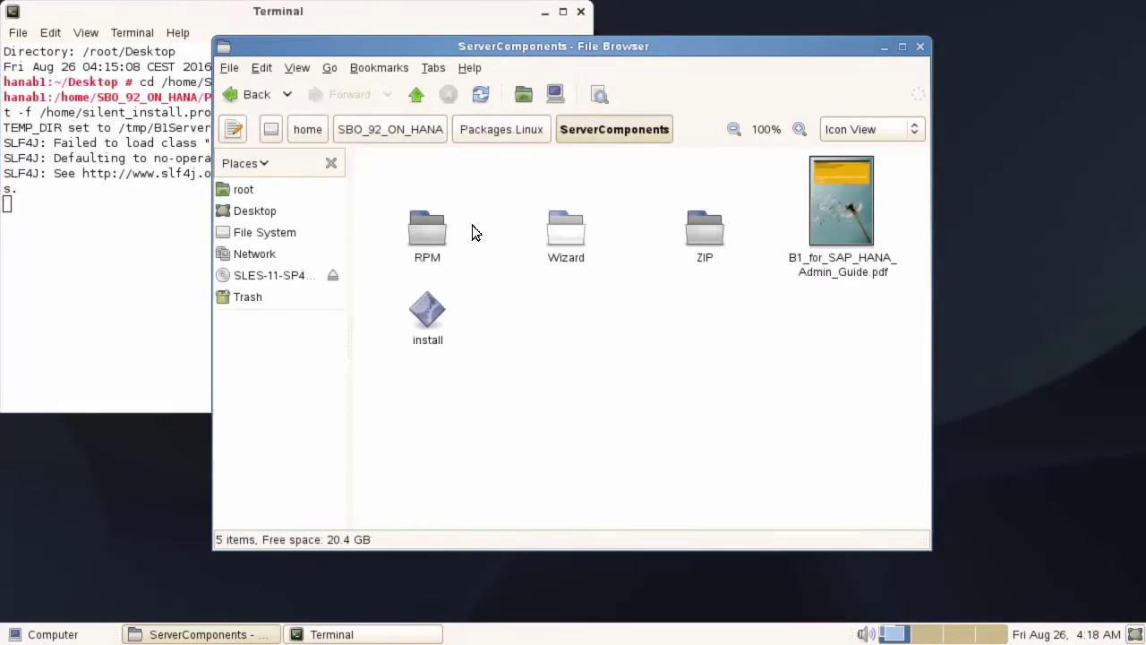
# Open /home/silent_install.properties in gedit from the File Browser
pyautogui.click(309, 130)
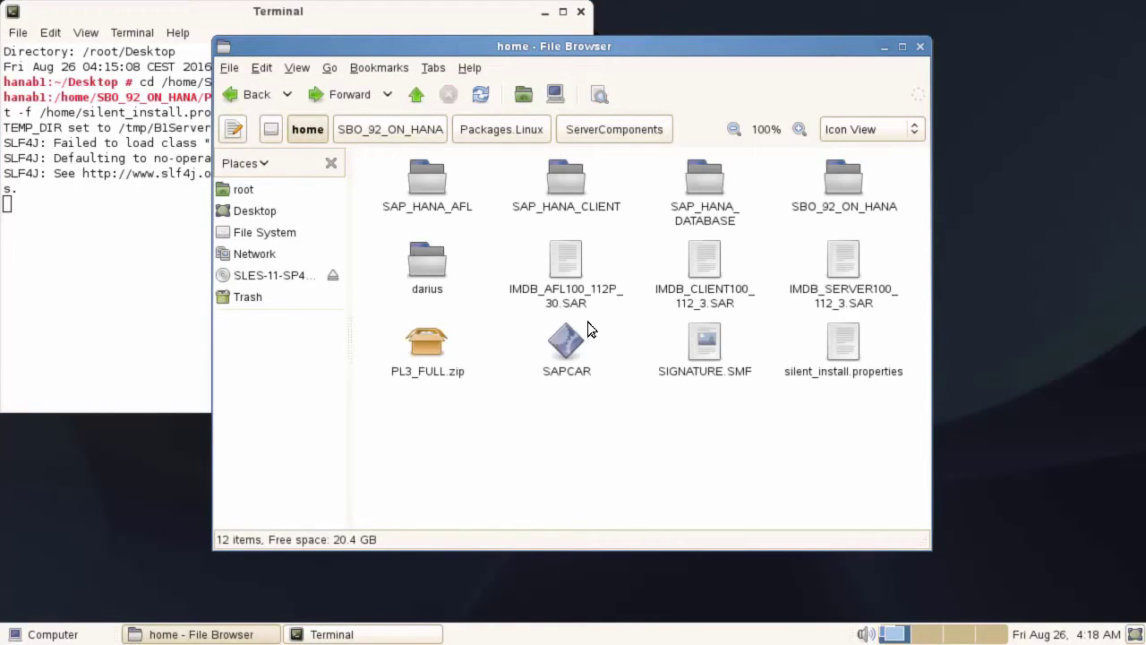
pyautogui.rightClick(851, 351)
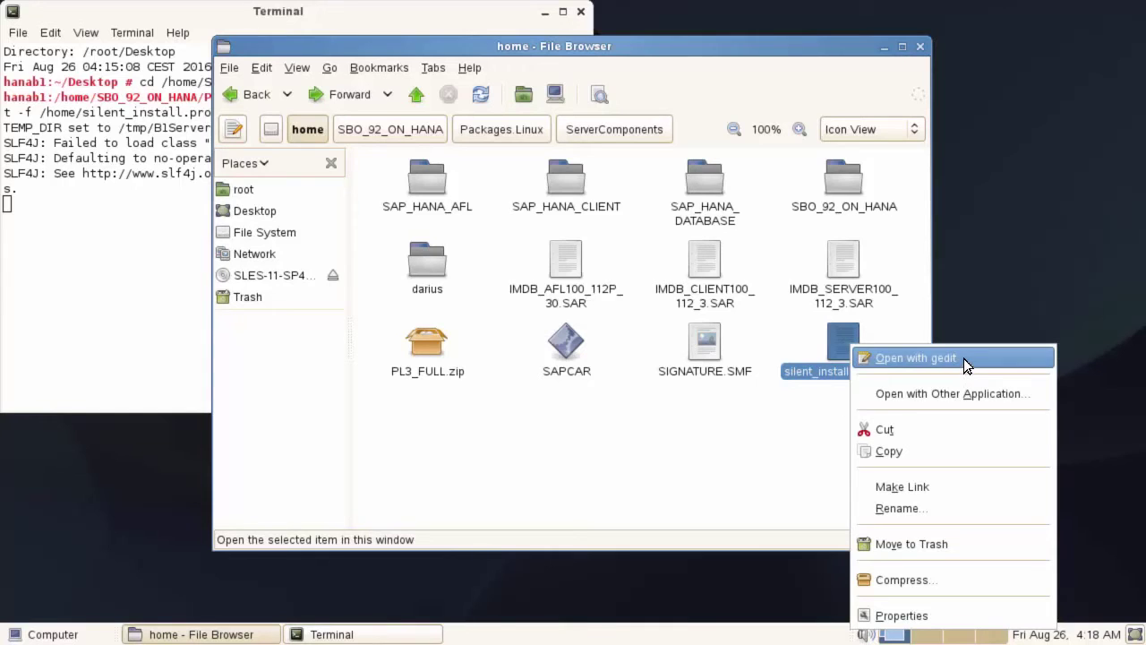
pyautogui.click(916, 358)
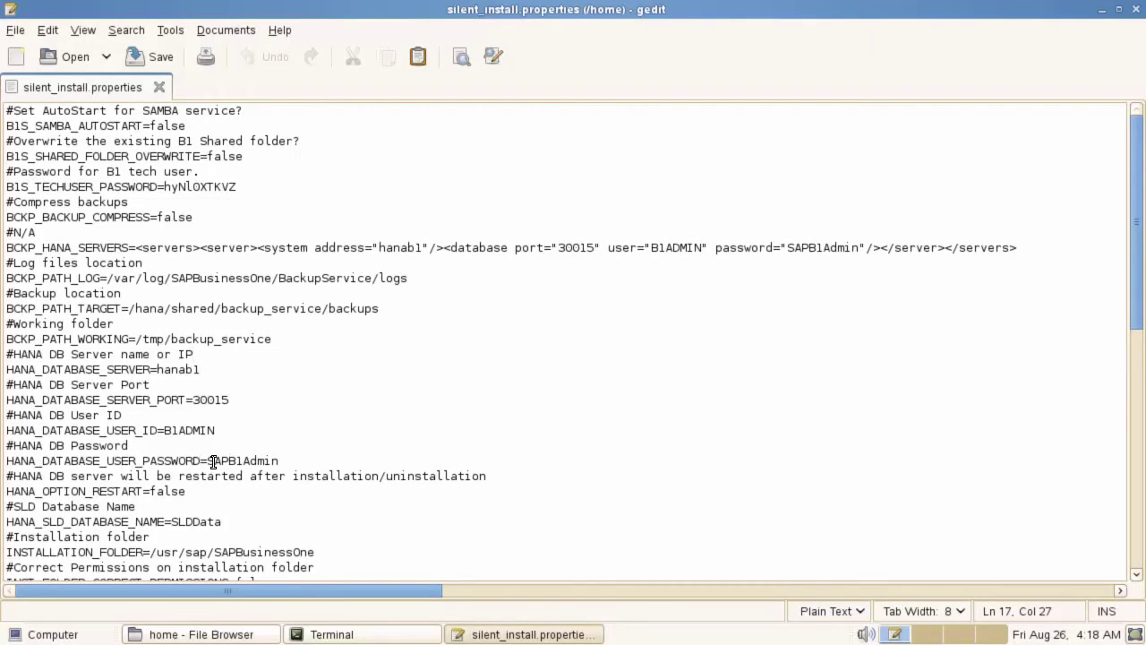
# Inspect the HANA_DATABASE_USER_PASSWORD and SITE_USER_PASSWORD values in the properties file
pyautogui.doubleClick(249, 460)
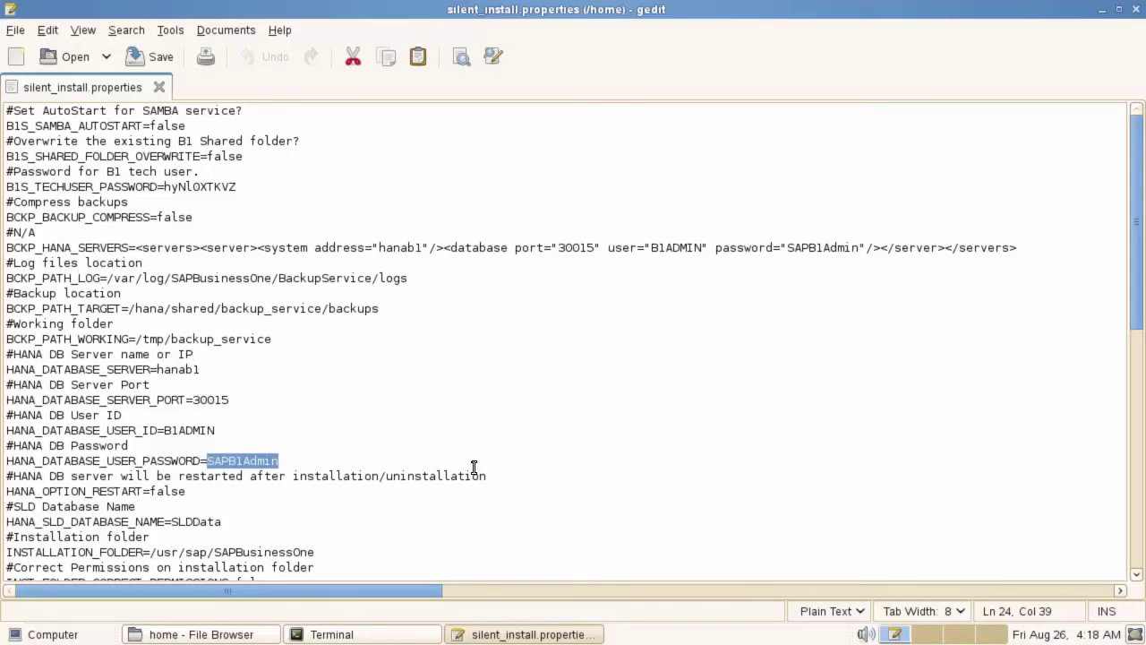
pyautogui.scroll(-1, 537, 471)
pyautogui.scroll(-8, 801, 471)
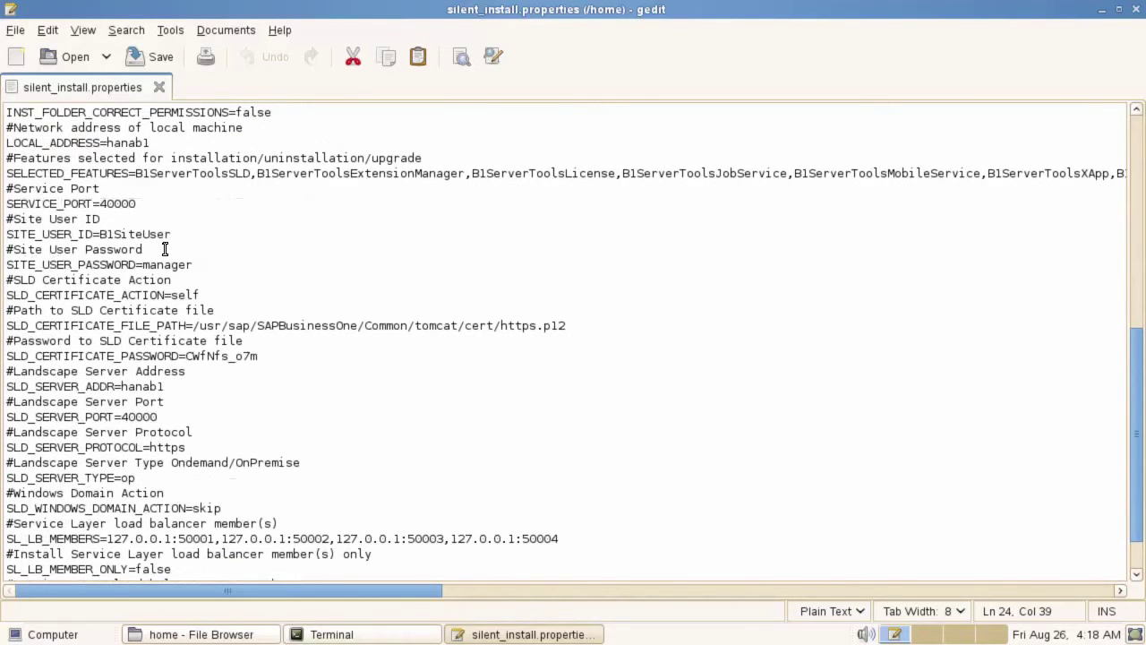
pyautogui.click(117, 249)
pyautogui.doubleClick(116, 249)
pyautogui.doubleClick(179, 264)
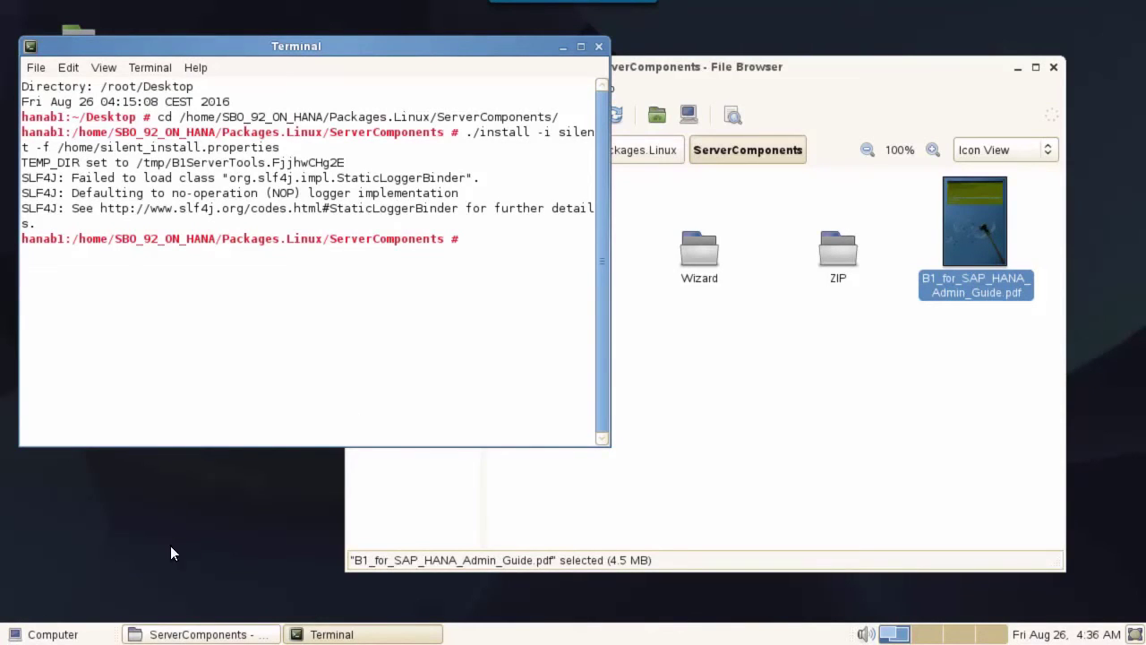
pyautogui.click(41, 634)
pyautogui.click(76, 447)
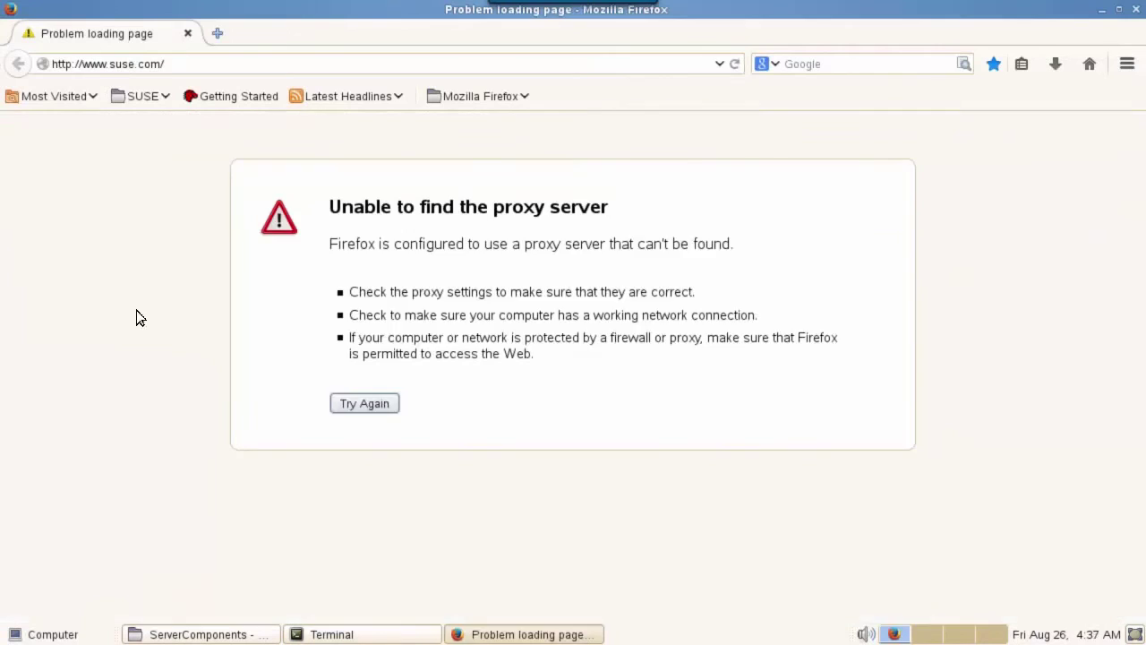
pyautogui.click(10, 56)
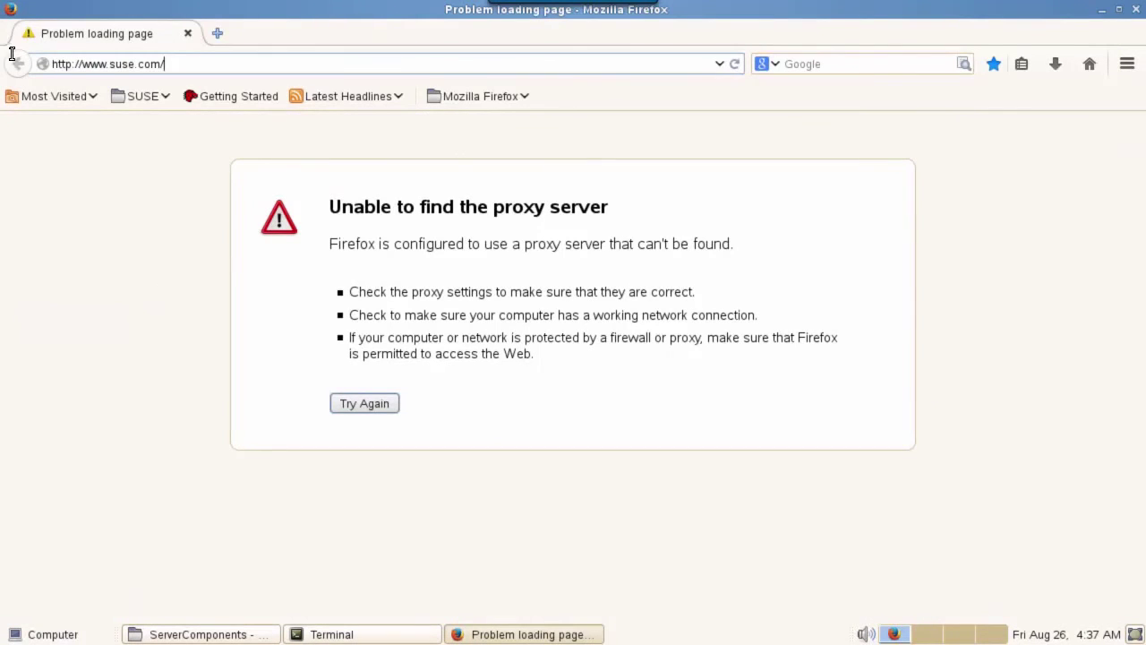
pyautogui.write('https://localhost')
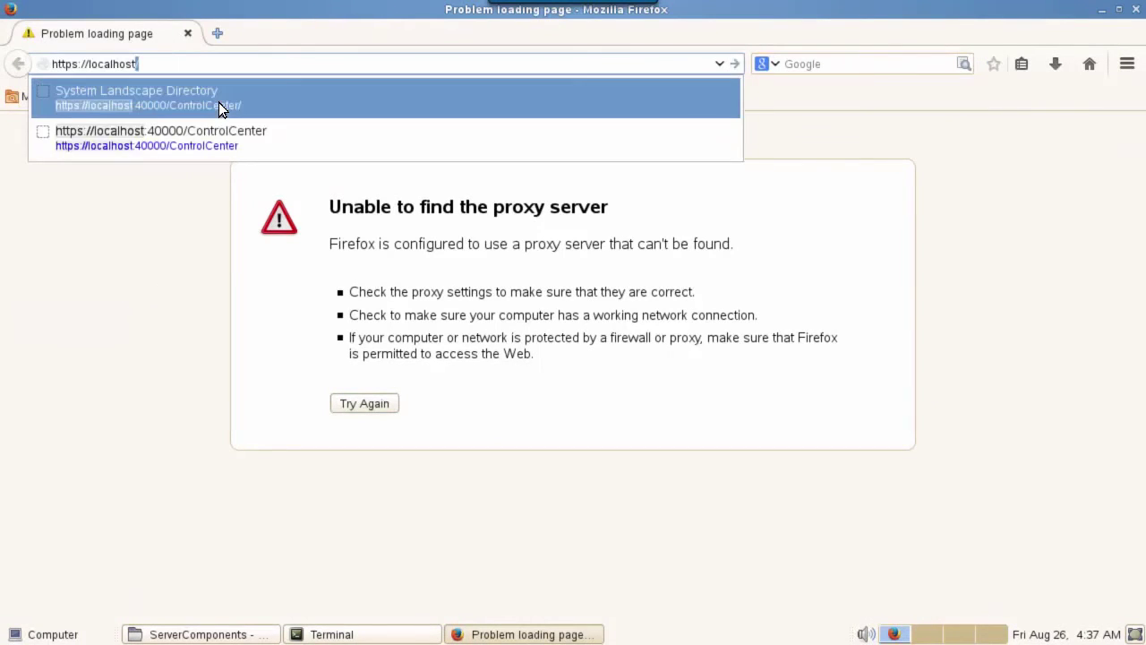
pyautogui.click(218, 102)
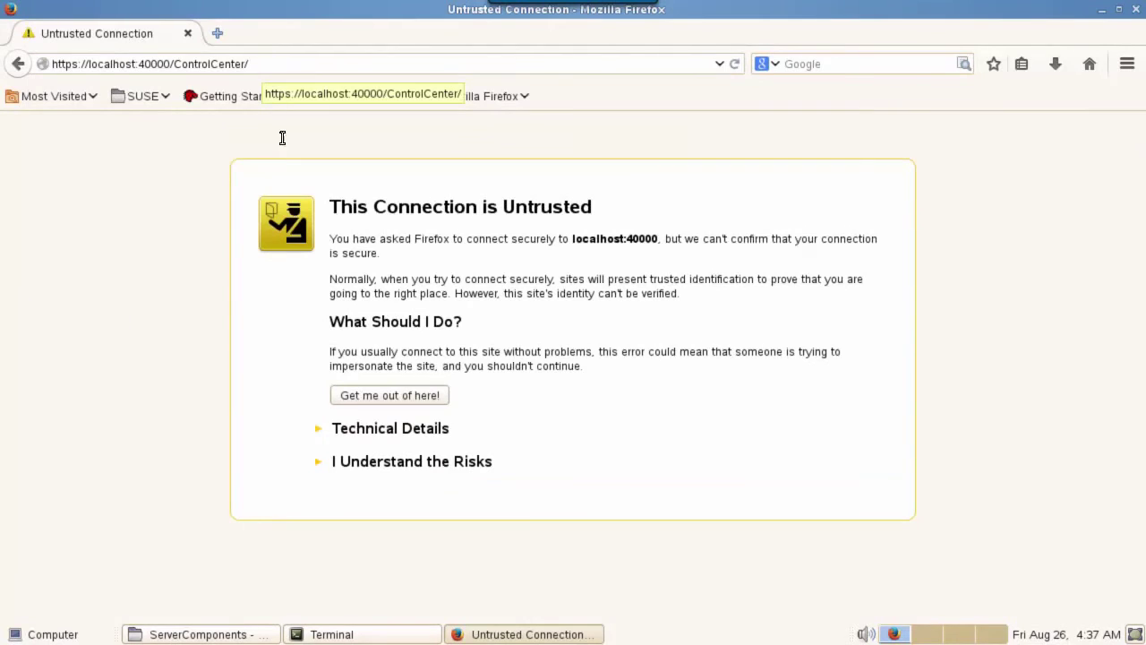
# Accept the risks and add a security exception for localhost's untrusted certificate
pyautogui.click(425, 464)
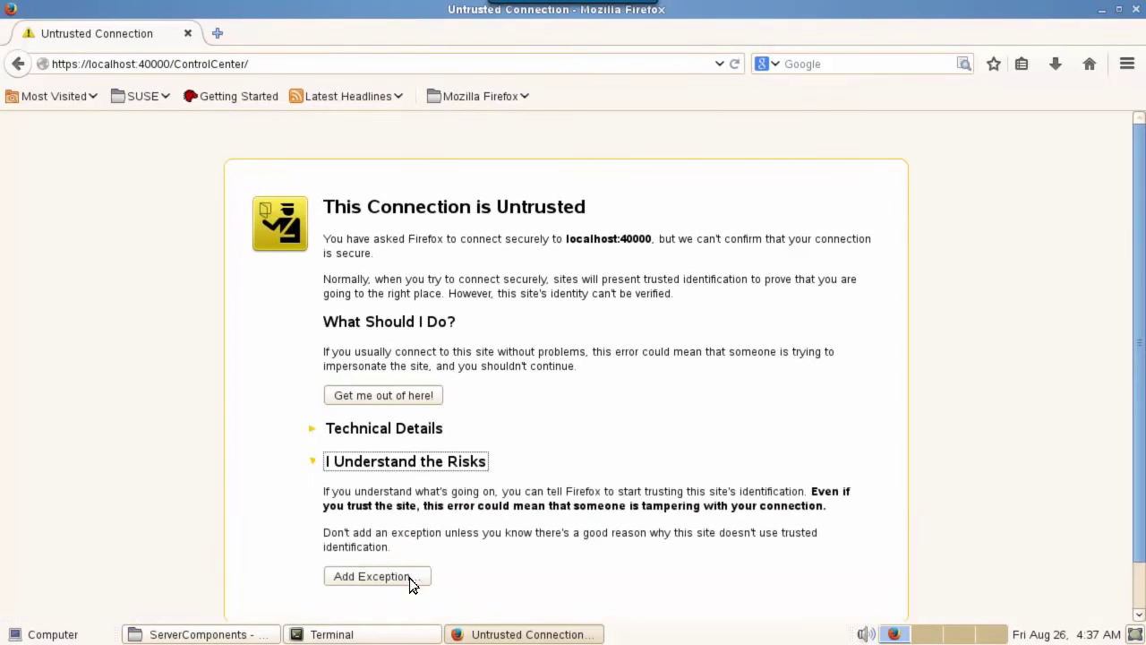
pyautogui.click(409, 578)
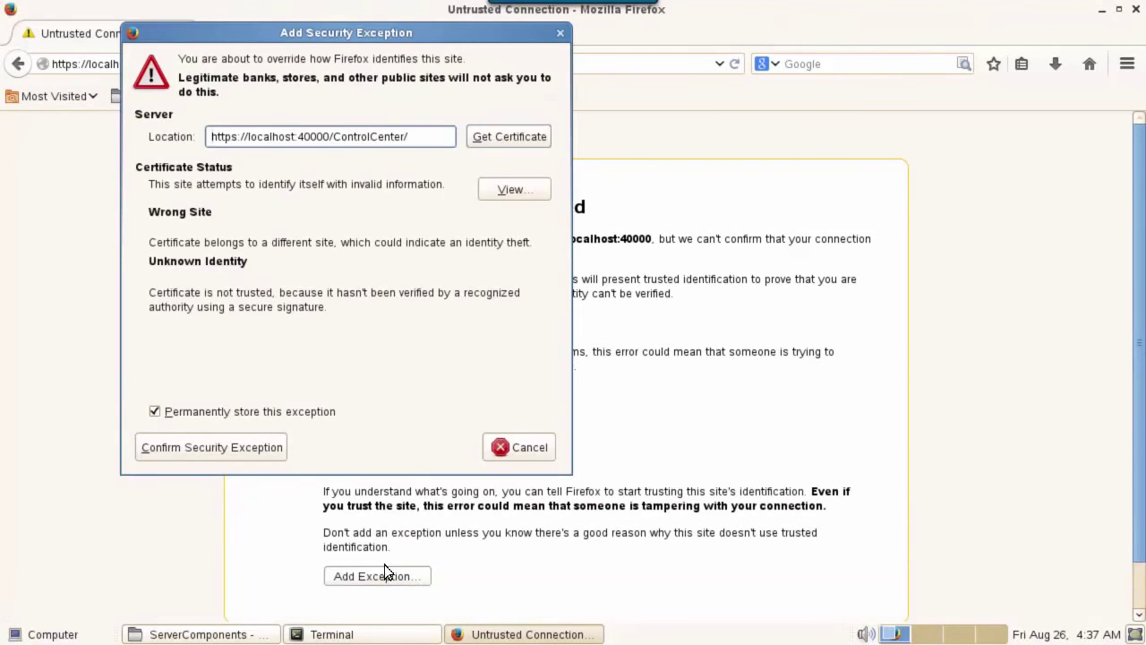
pyautogui.click(225, 448)
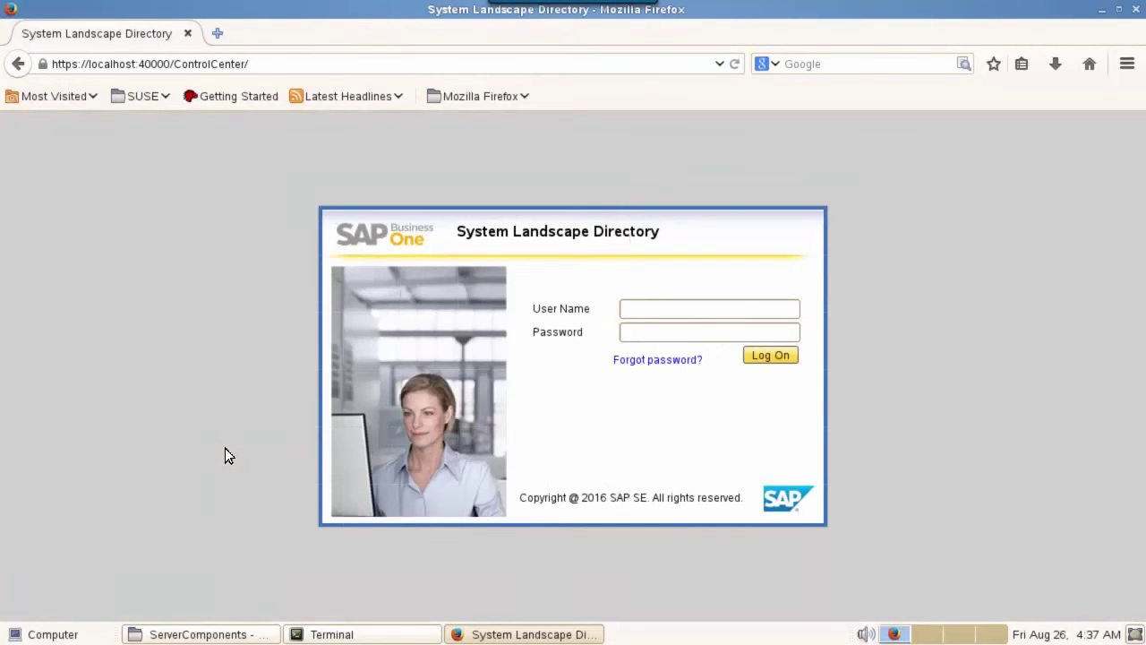
# Log on as the site user, then view Security & Logging and the seven registered Services
pyautogui.click(642, 310)
pyautogui.write('B1SiteUser')
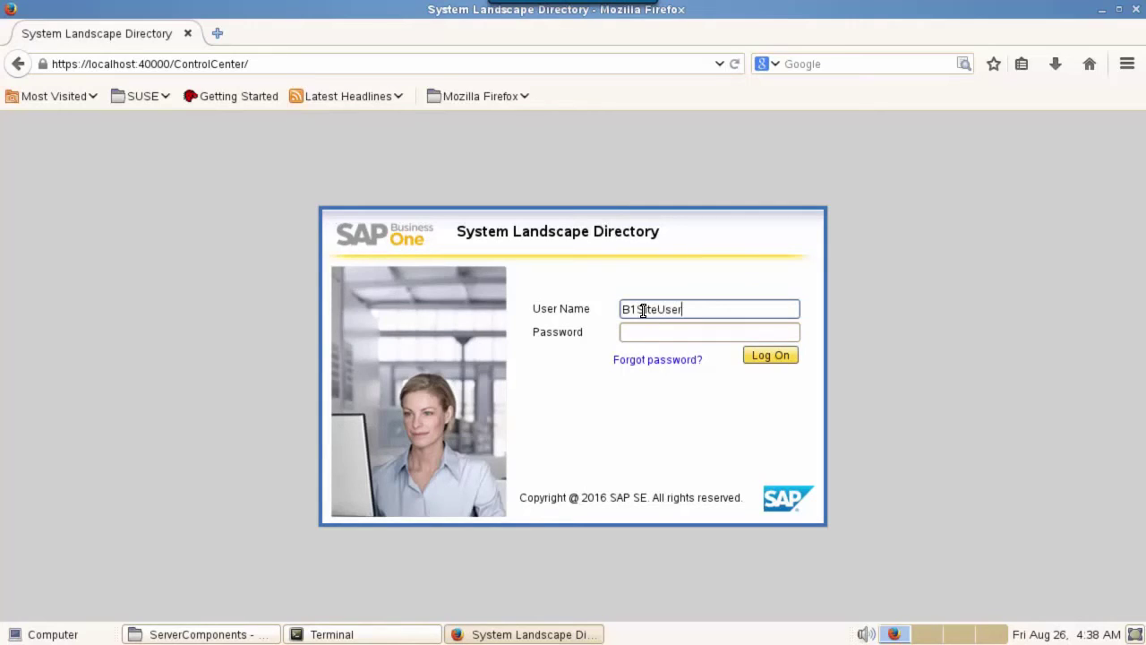
pyautogui.click(652, 331)
pyautogui.write('•••••••')
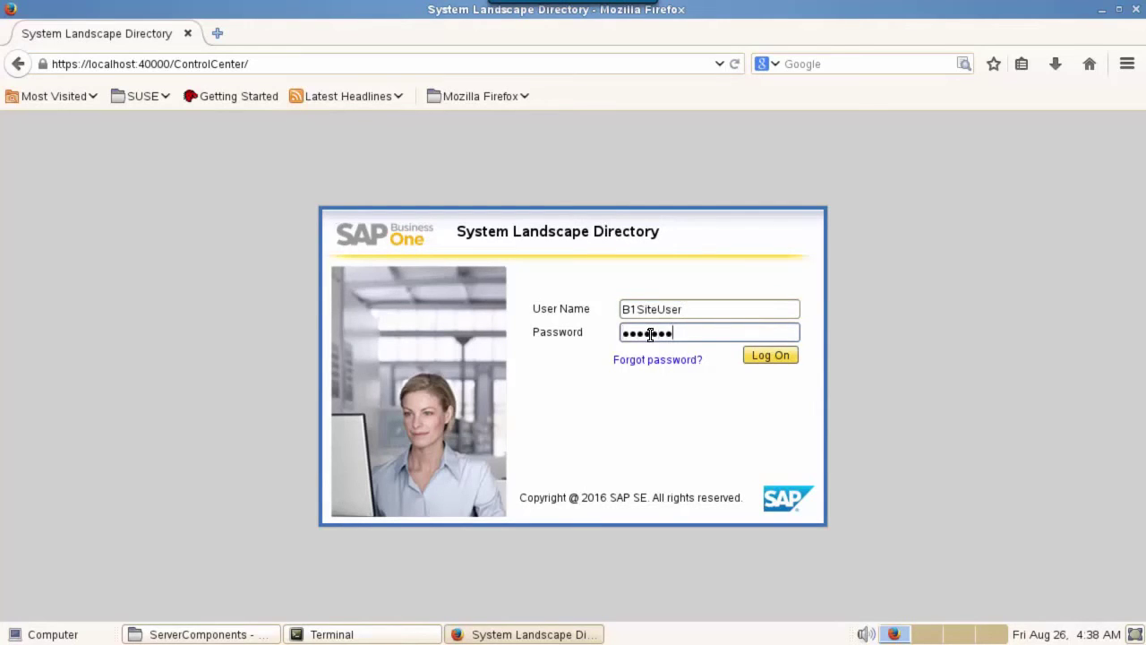
pyautogui.click(777, 355)
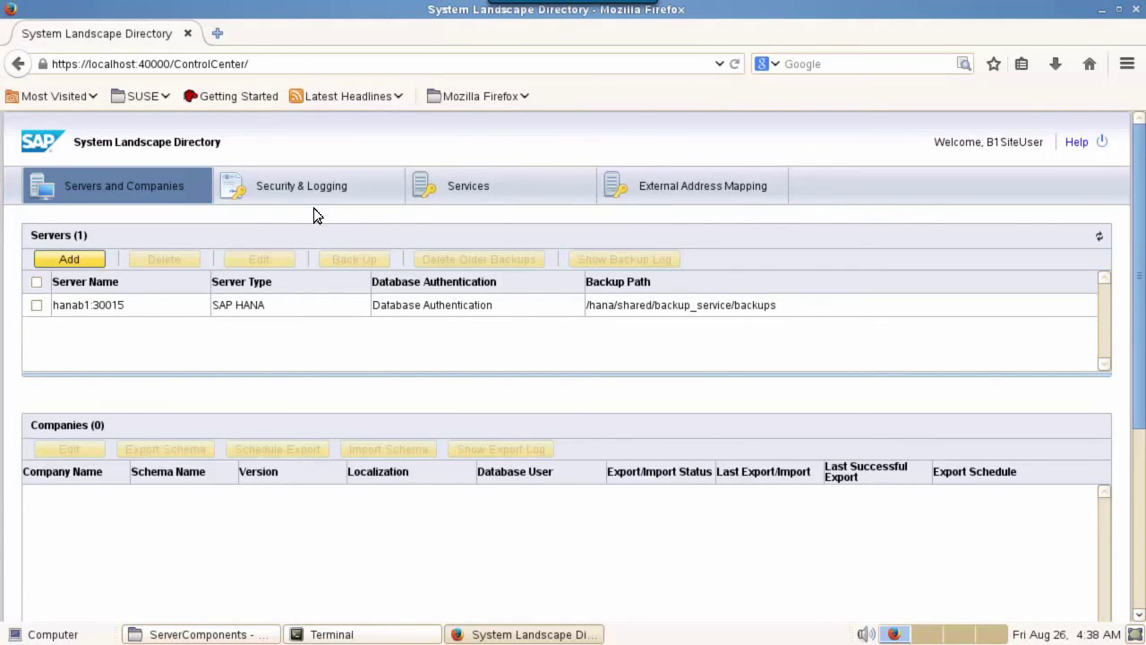
pyautogui.click(295, 186)
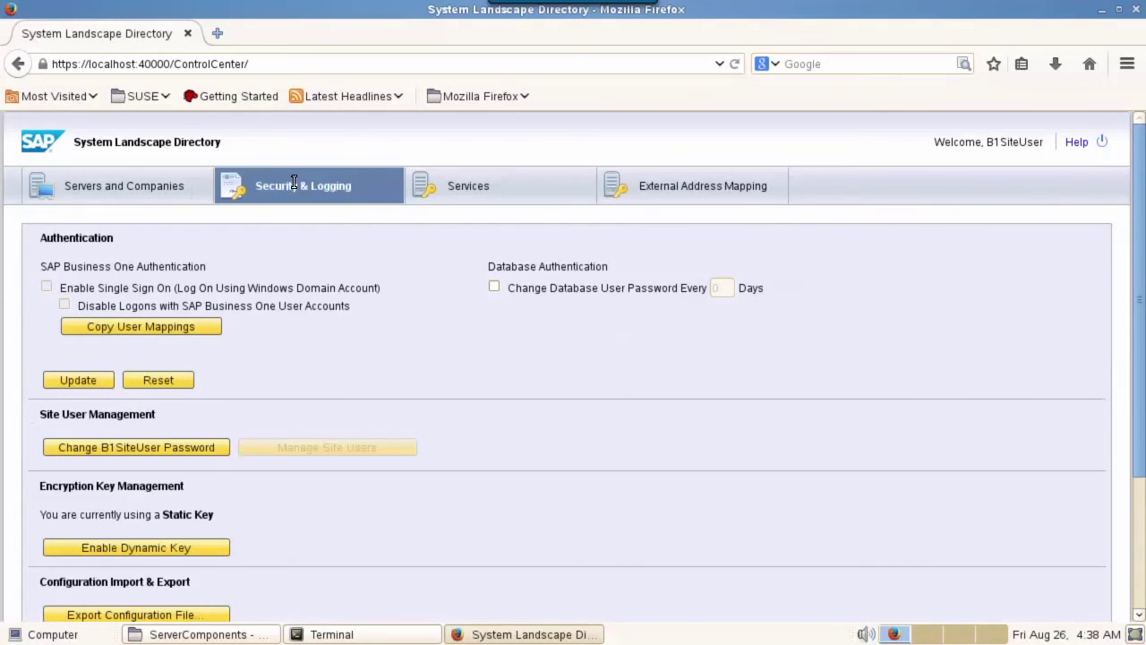
pyautogui.click(467, 189)
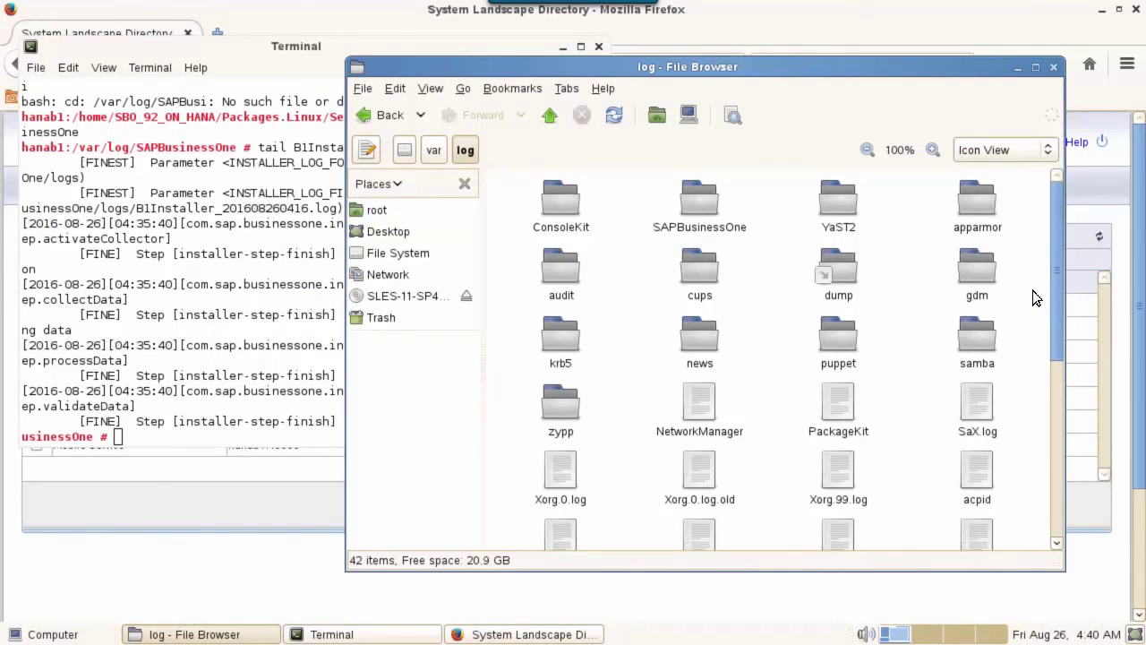
# Open /var/log/SAPBusinessOne/B1Installer_CurrentRun.log in gedit
pyautogui.doubleClick(706, 204)
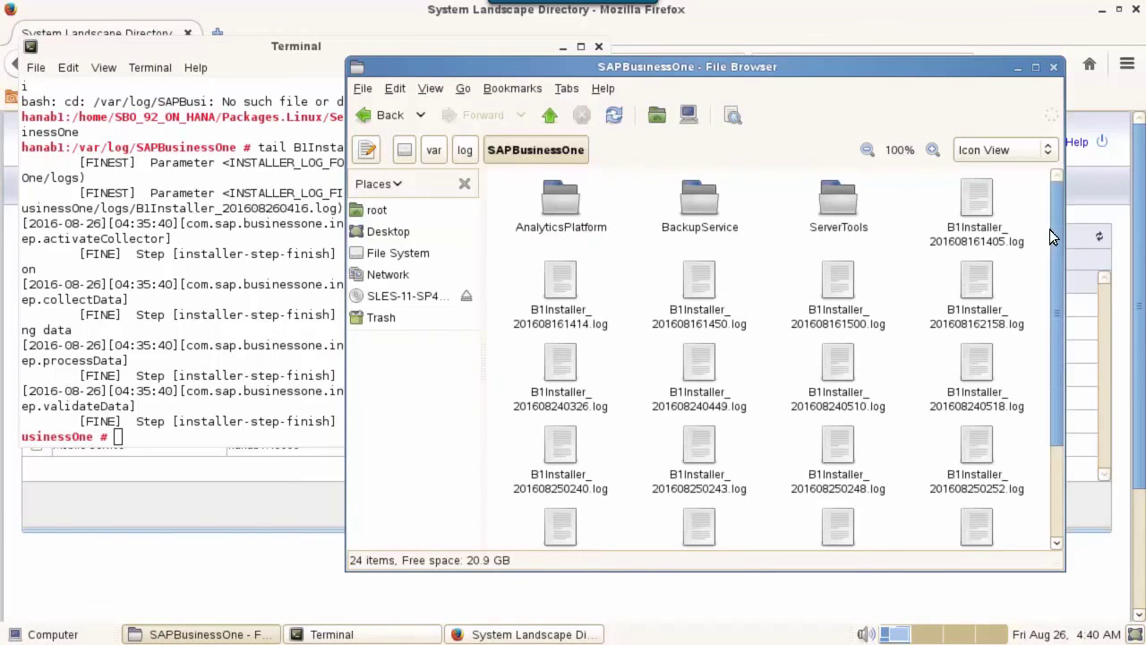
pyautogui.moveTo(1054, 285); pyautogui.dragTo(1073, 586)
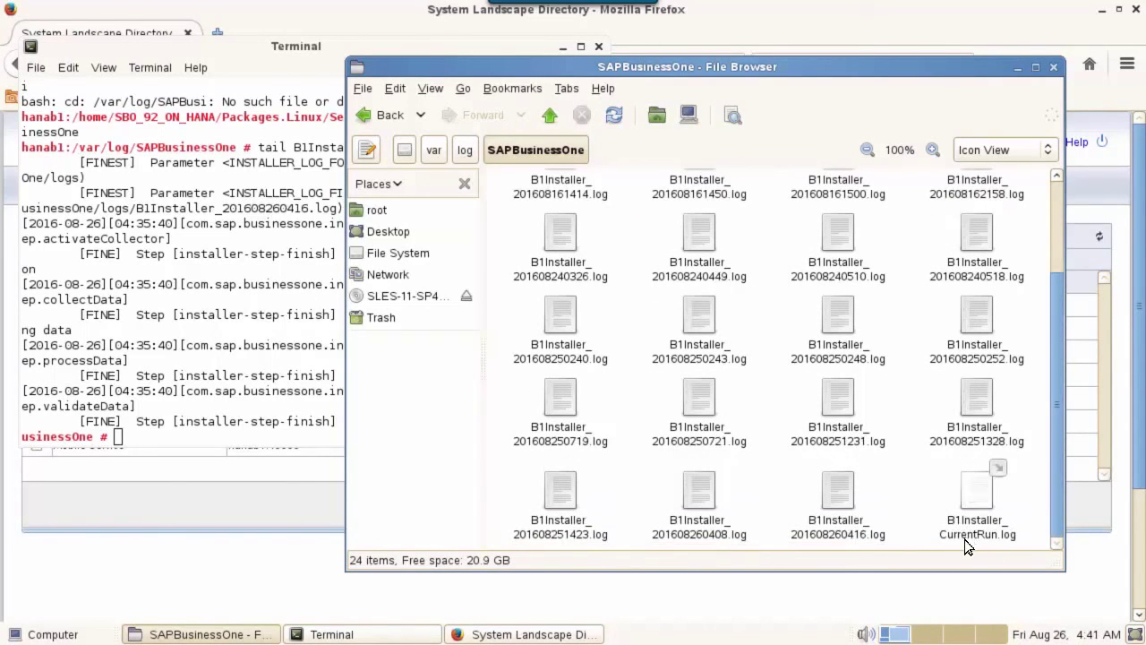
pyautogui.rightClick(984, 491)
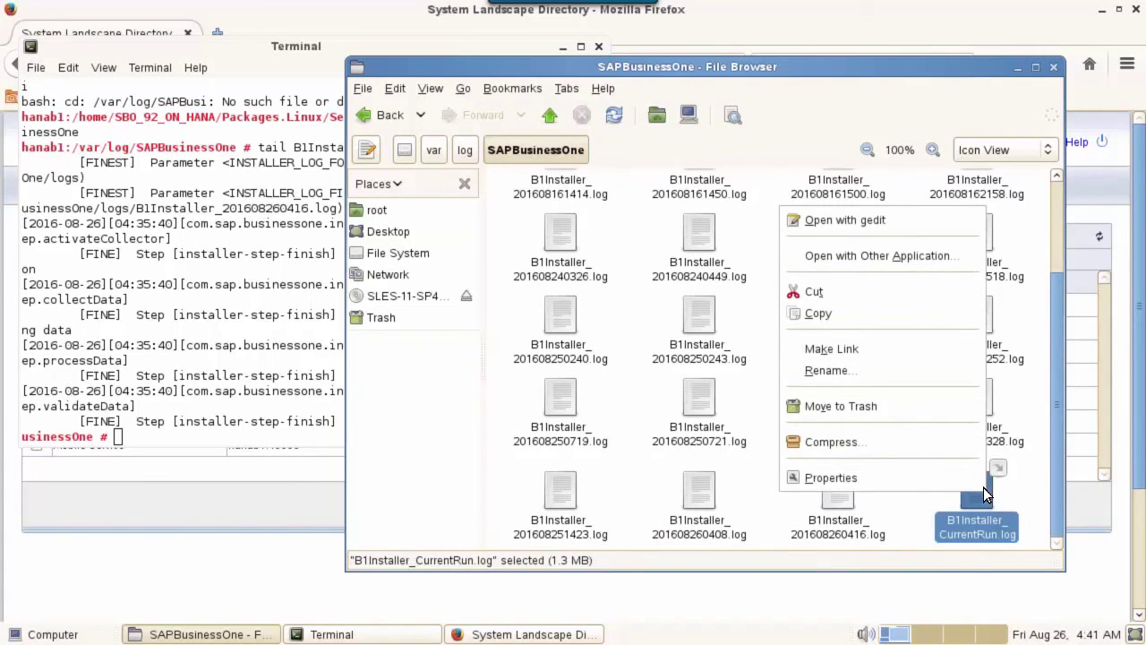
pyautogui.click(886, 220)
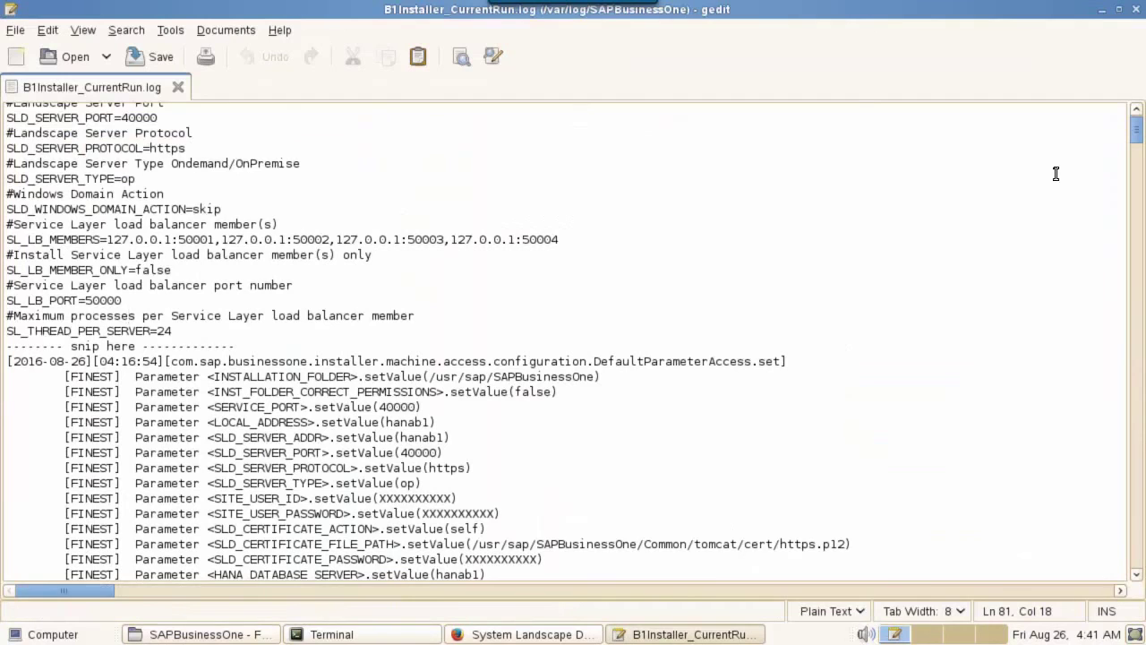
# Search the installer log for the text (fail)
pyautogui.hotkey('ctrl', 'f')
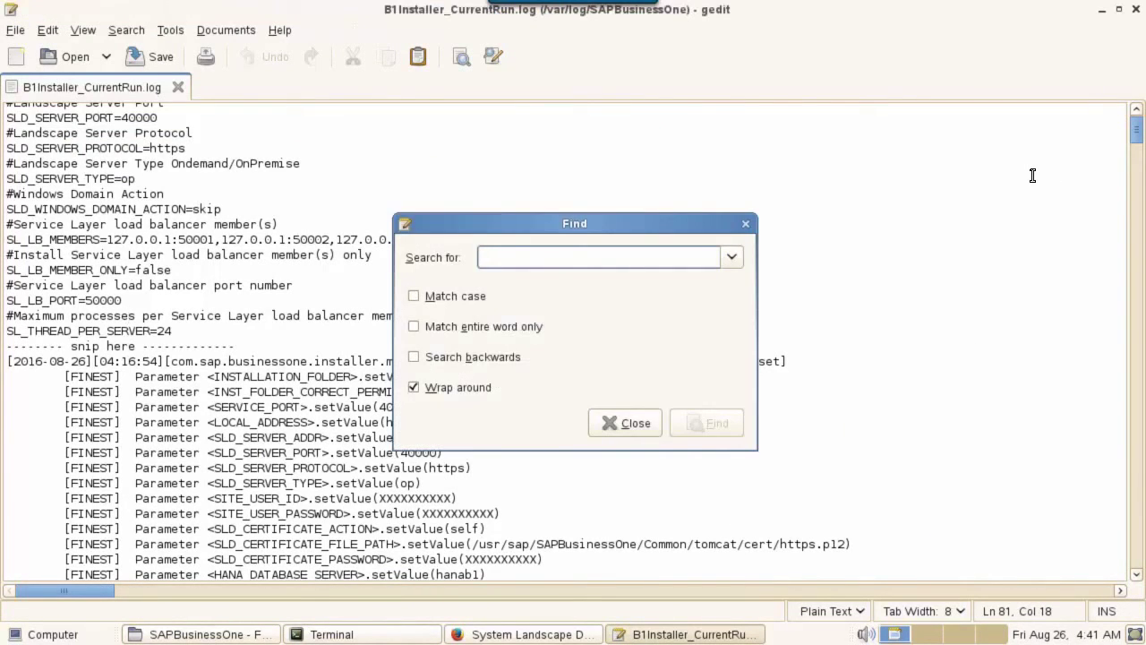
pyautogui.write('(fail)')
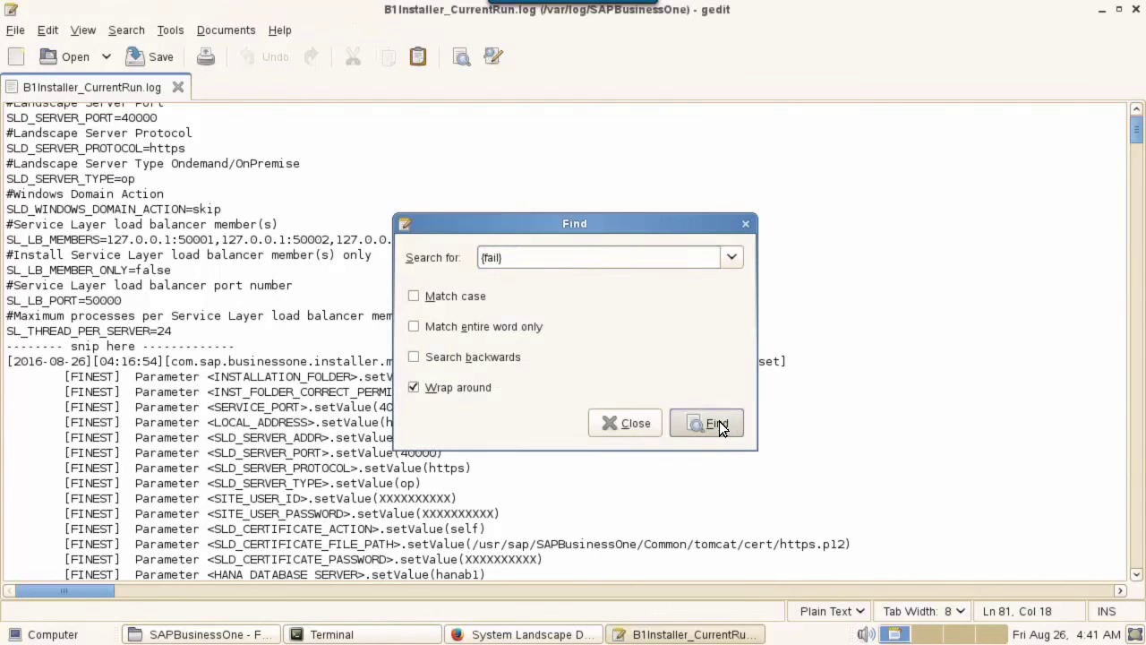
pyautogui.click(717, 422)
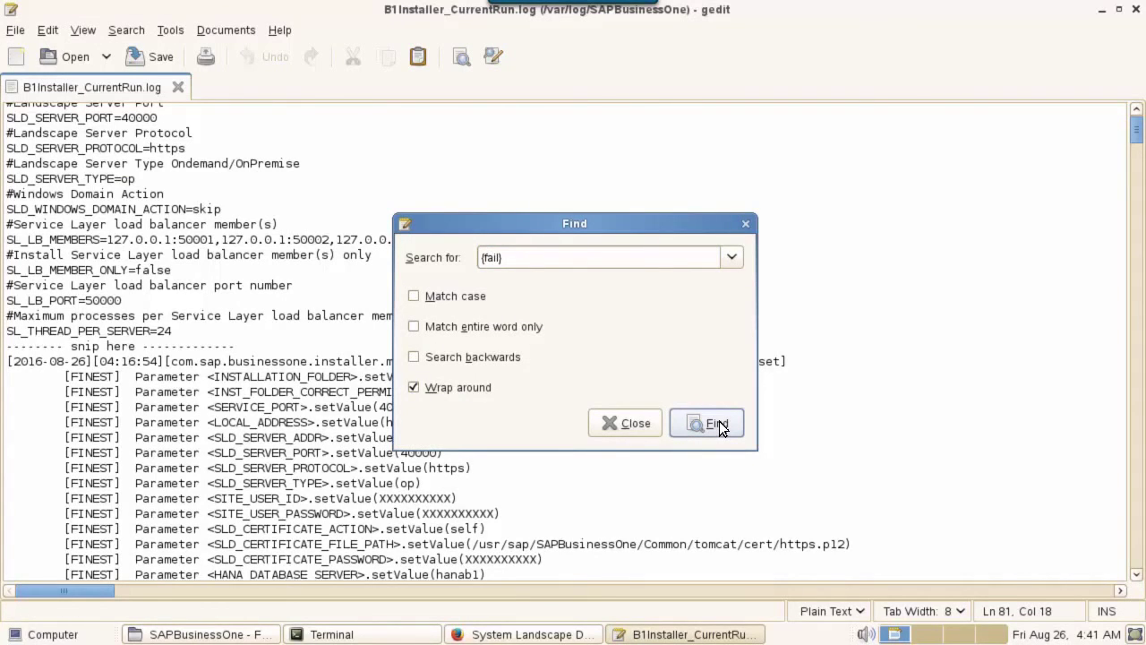